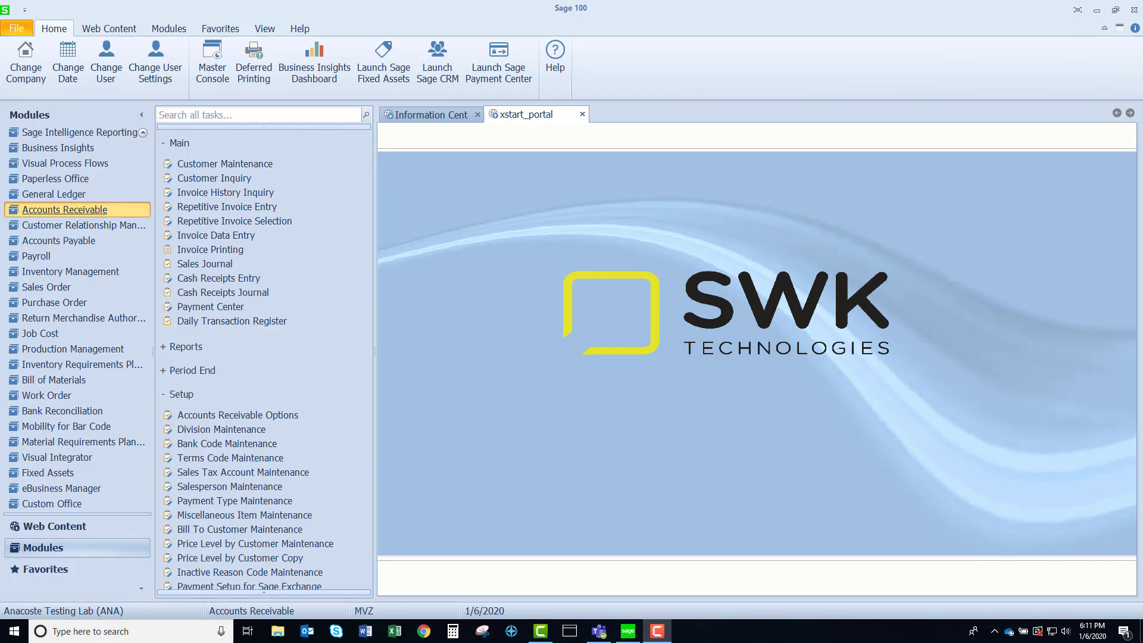
- Review the Entry settings in Accounts Receivable Options, where Require Deposit Amount is turned on
click(238, 417)
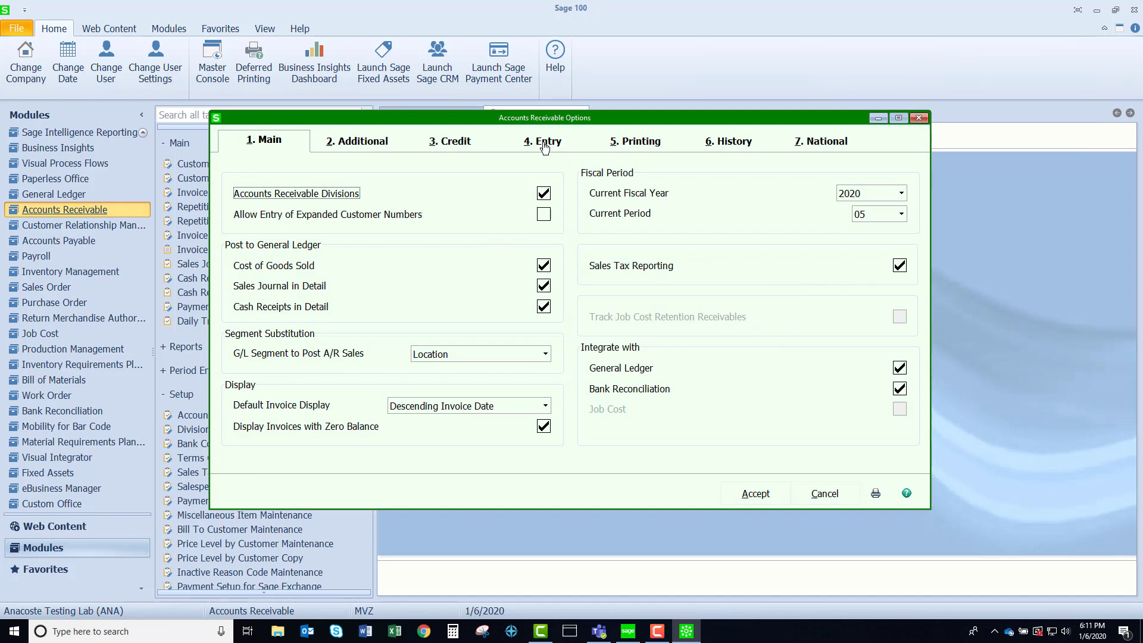
click(545, 143)
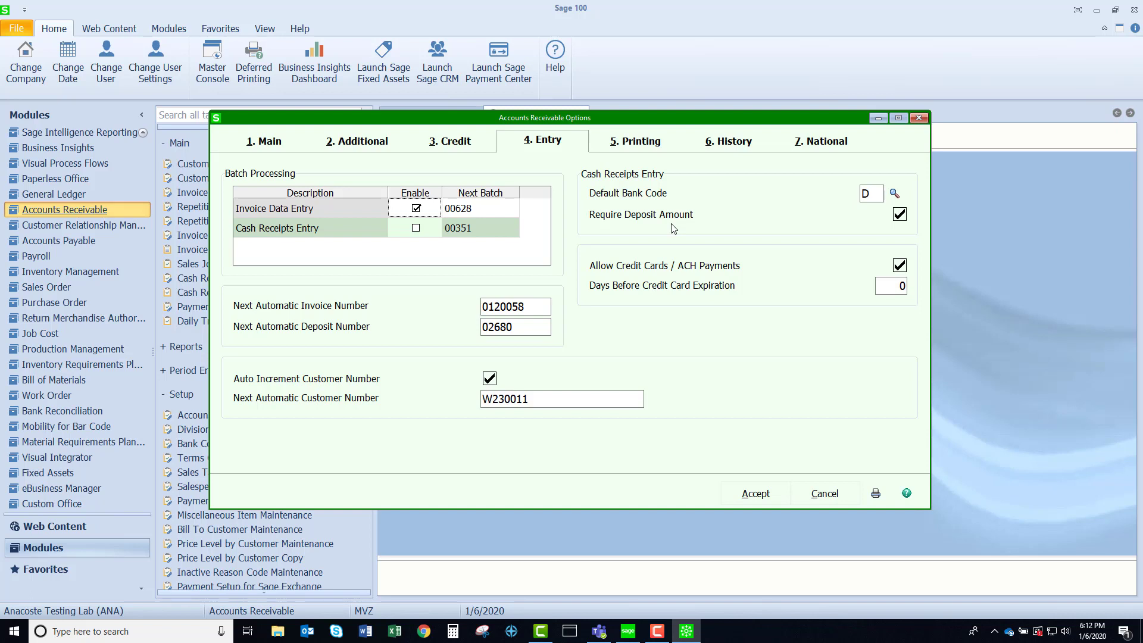
- Close the options unchanged and start deposit 02680 in Cash Receipts Entry
click(757, 496)
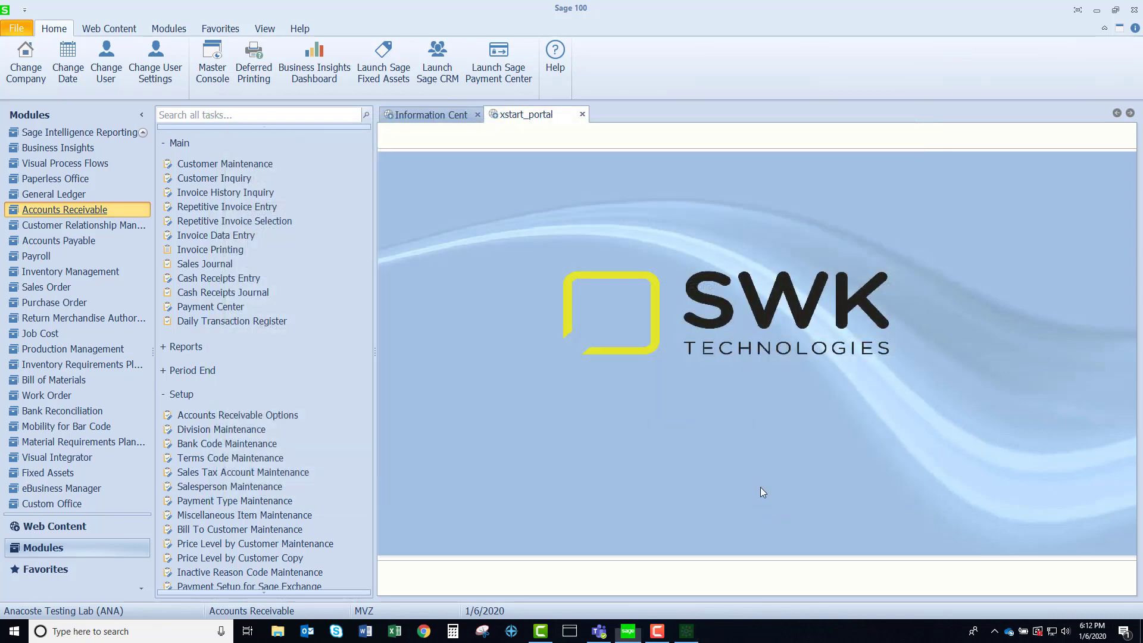
click(203, 279)
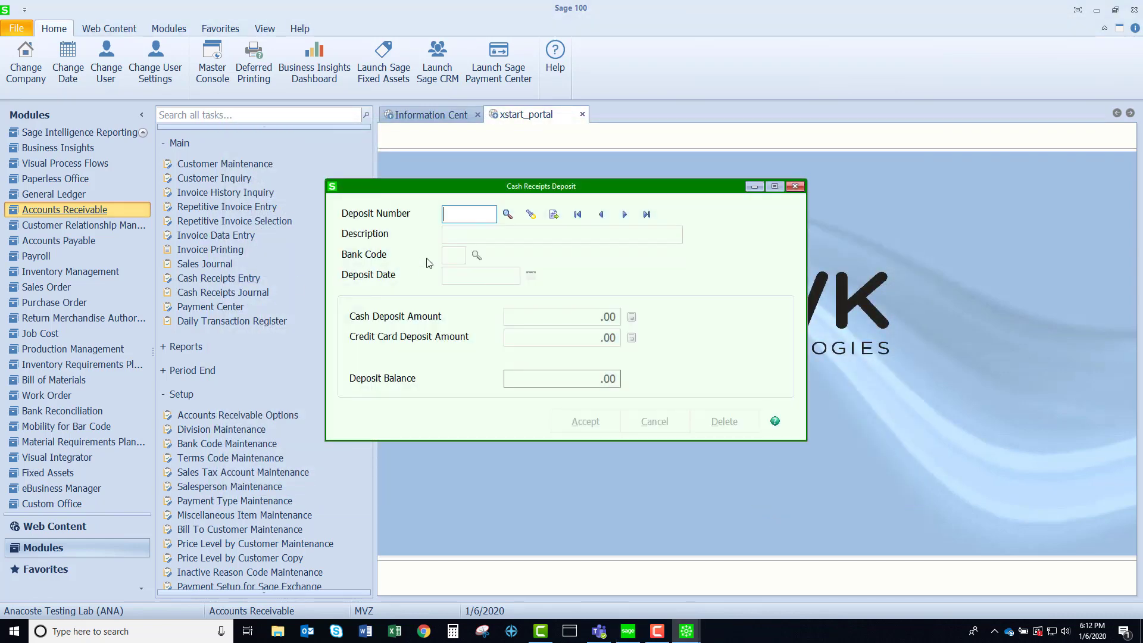
click(554, 215)
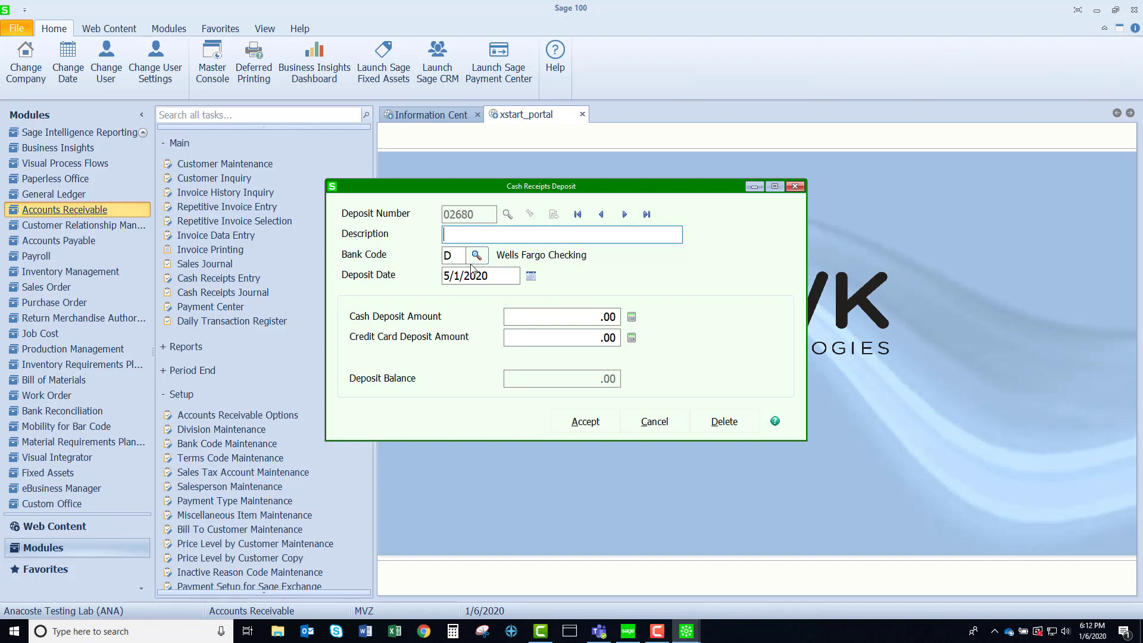
- Date the Wells Fargo Checking deposit 5/4/2020 with a 1,056.04 cash deposit amount
click(451, 261)
key(Tab)
click(531, 276)
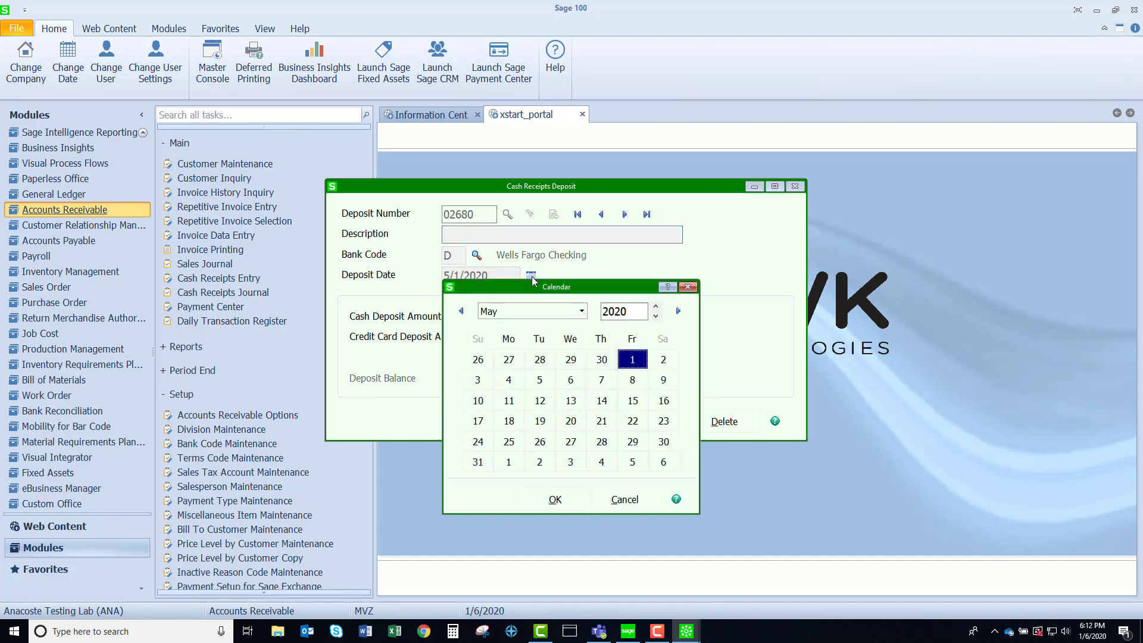
double_click(508, 380)
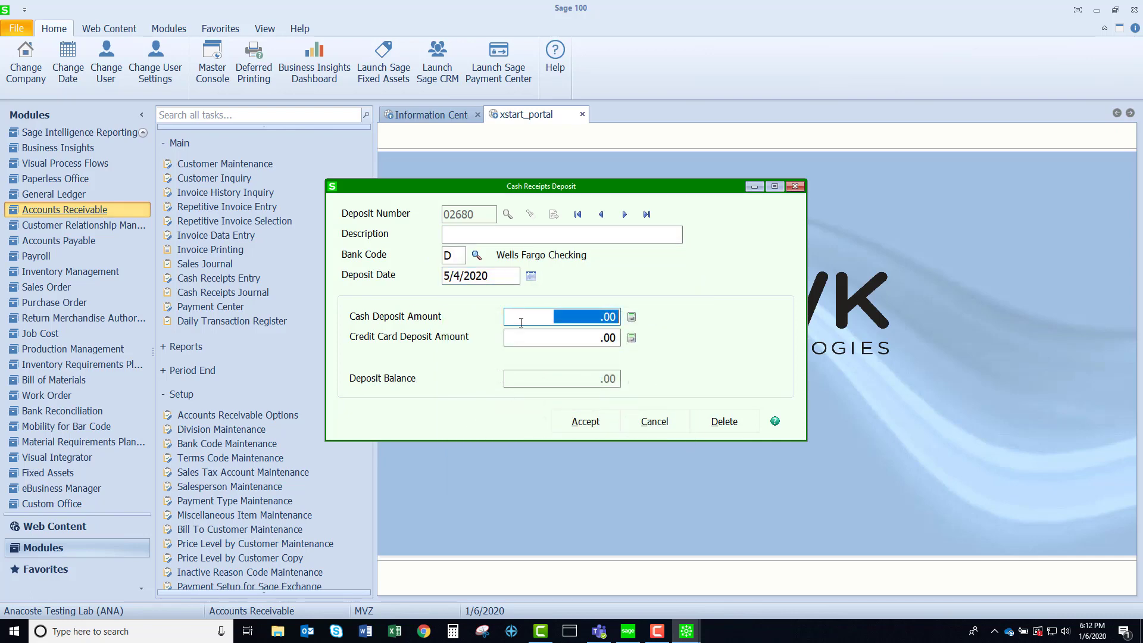
text(1,056.04)
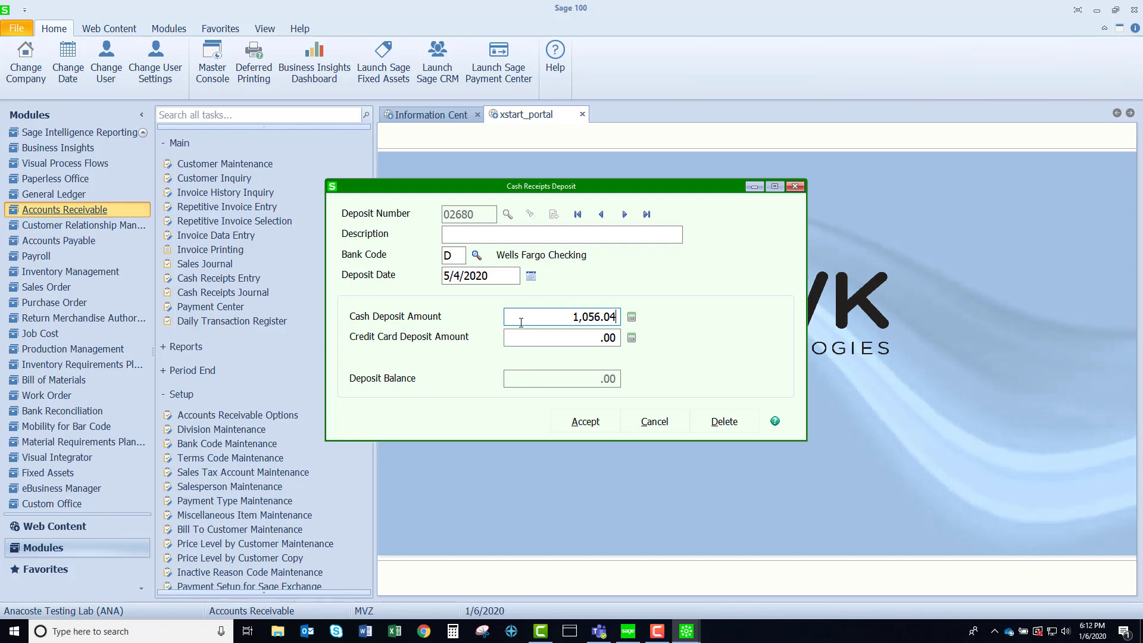
key(Tab)
- Record a 910.00 receipt from customer ABF on check 4444 and show its invoice lines
click(586, 422)
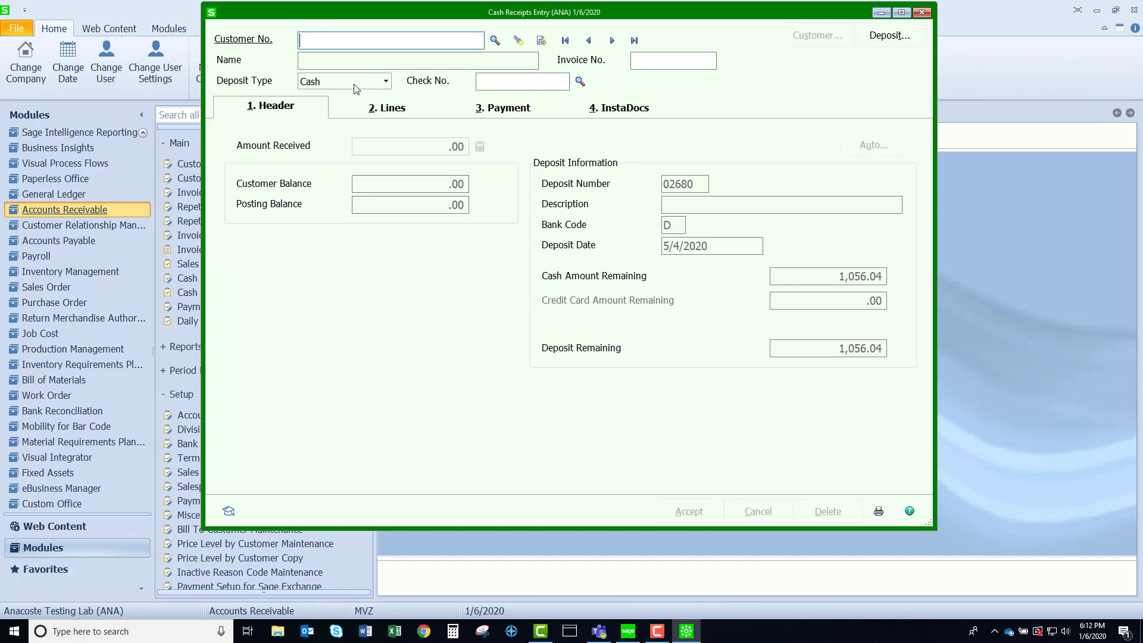
text(ABF)
key(Tab)
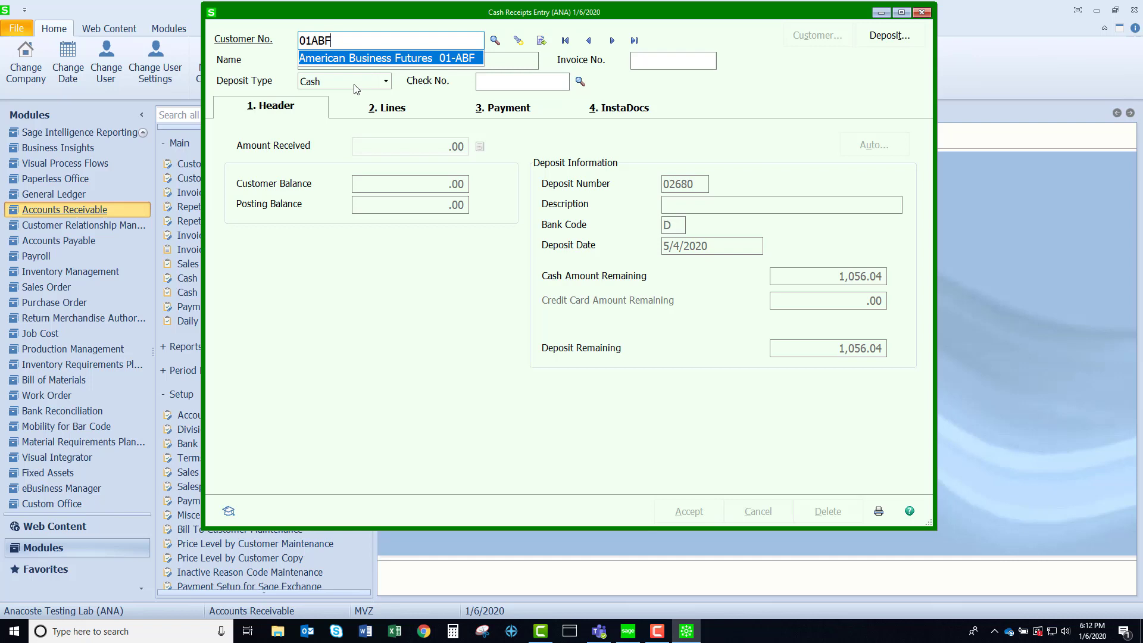
text(4444)
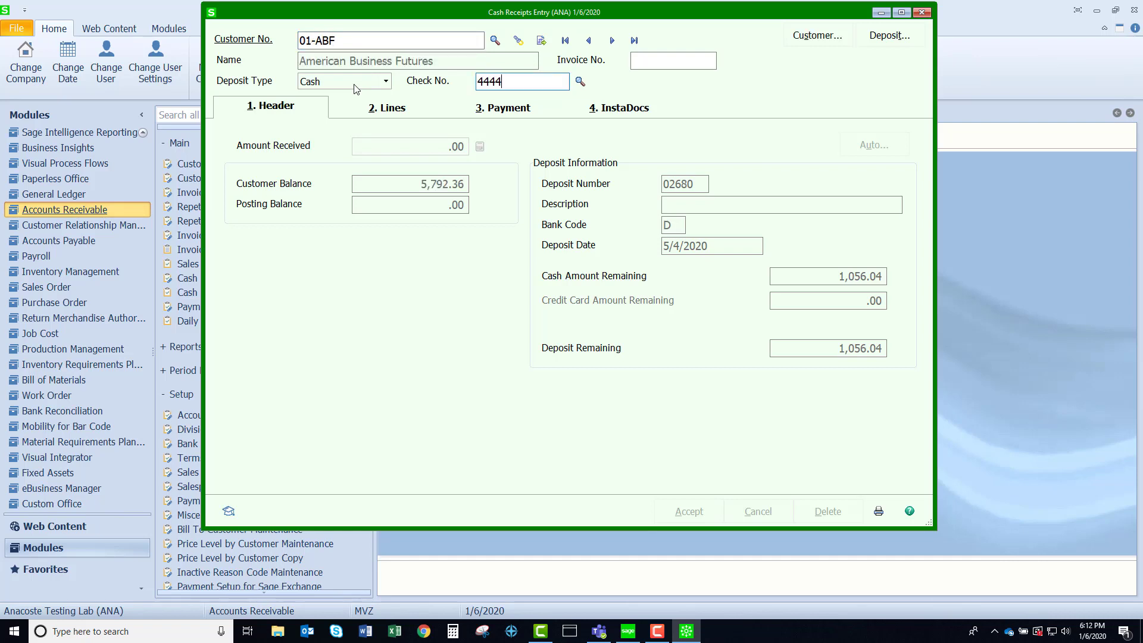
key(Tab)
text(910)
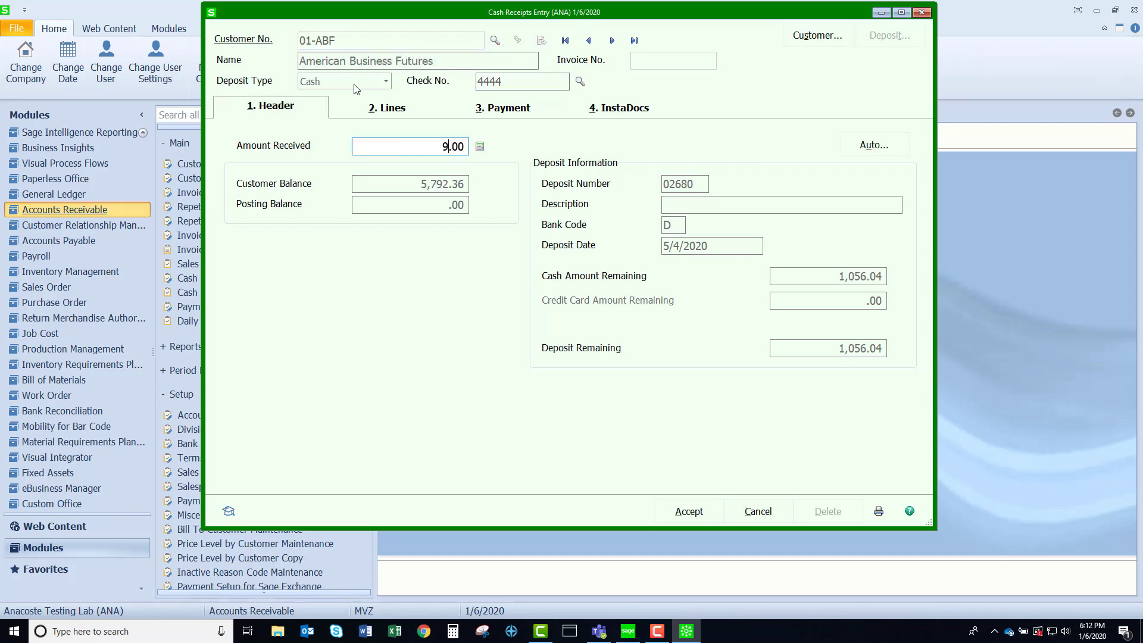
key(Tab)
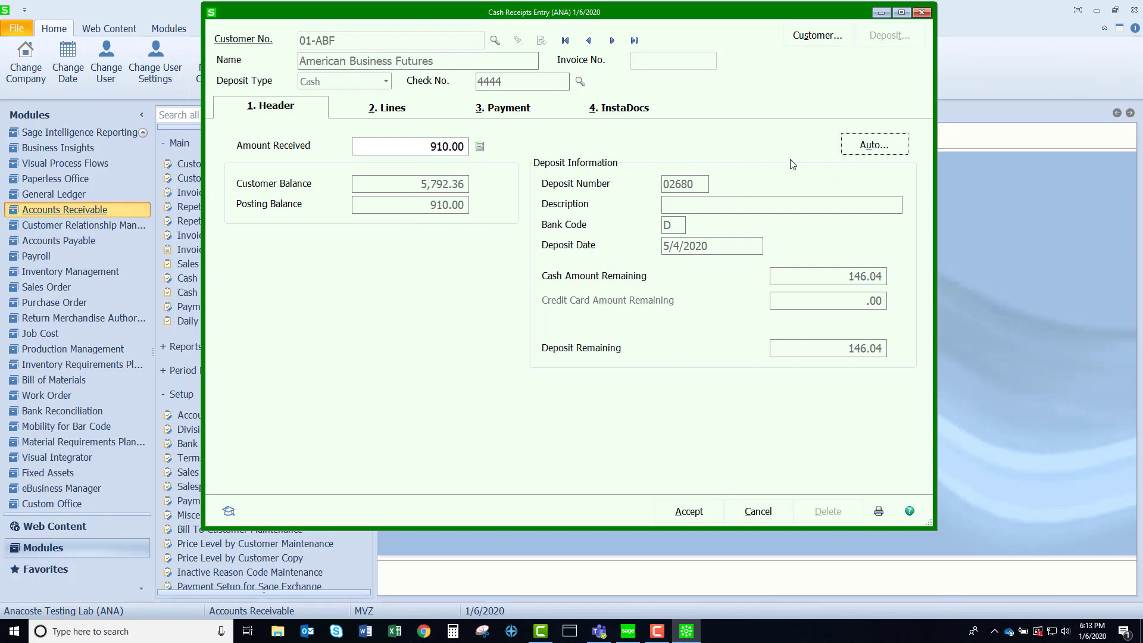
click(393, 108)
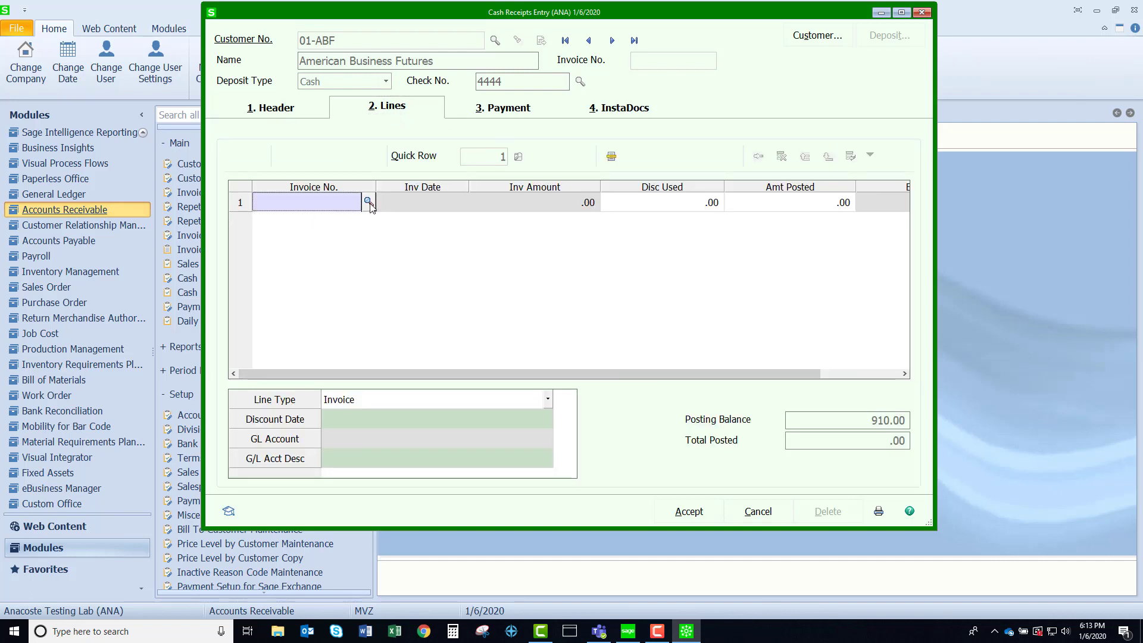
- Open Select Cash Receipts Invoices listing American Business Futures' open invoices
click(369, 202)
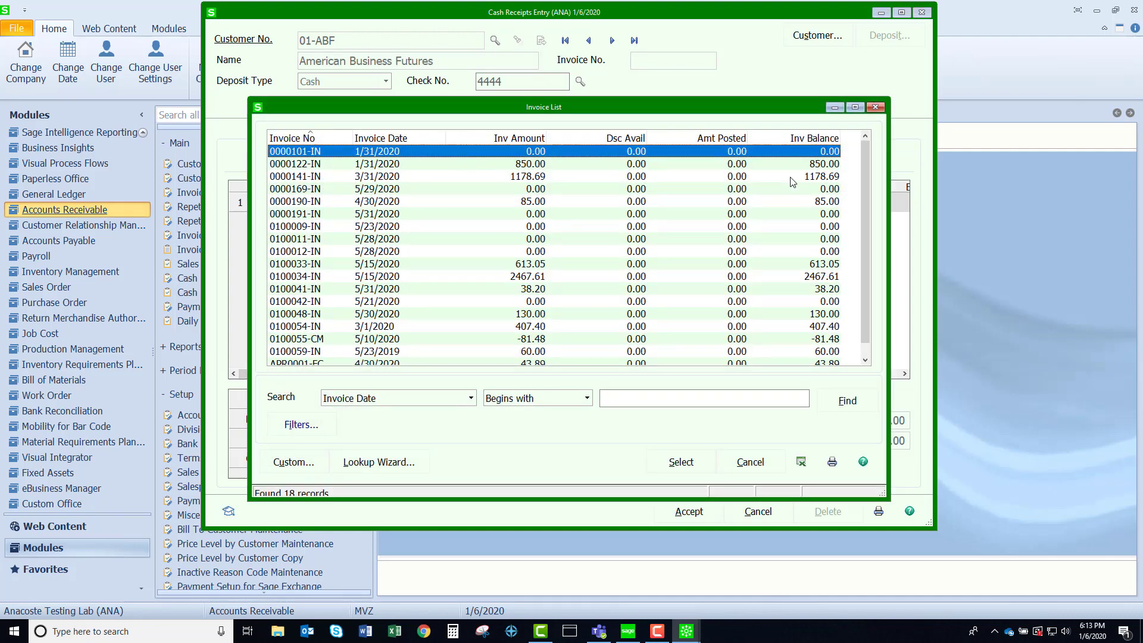
click(881, 111)
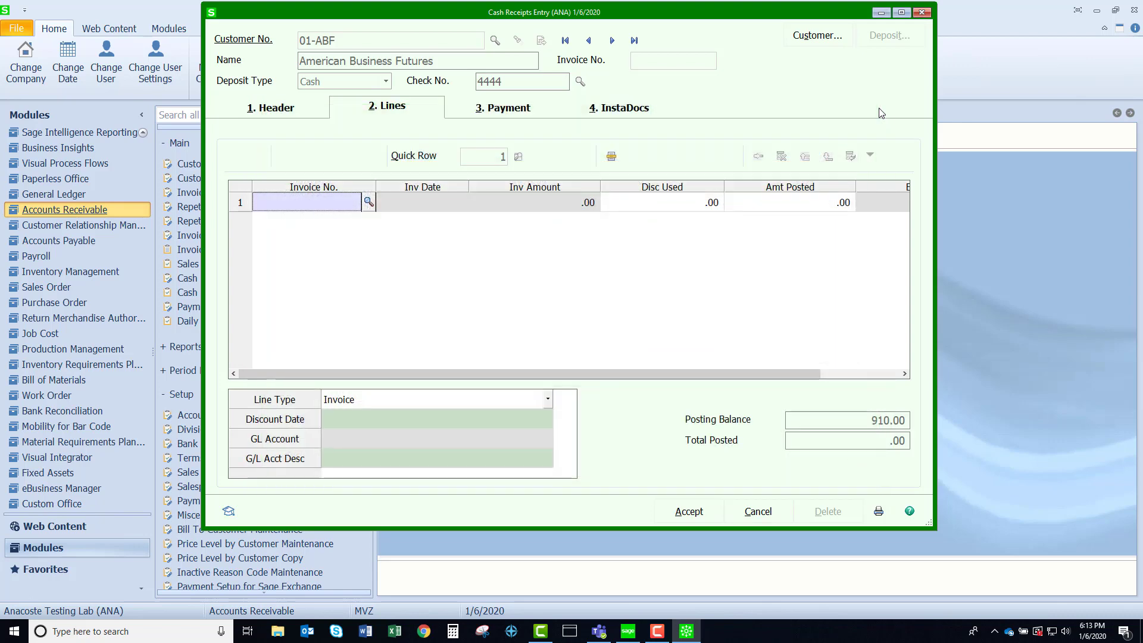
click(612, 156)
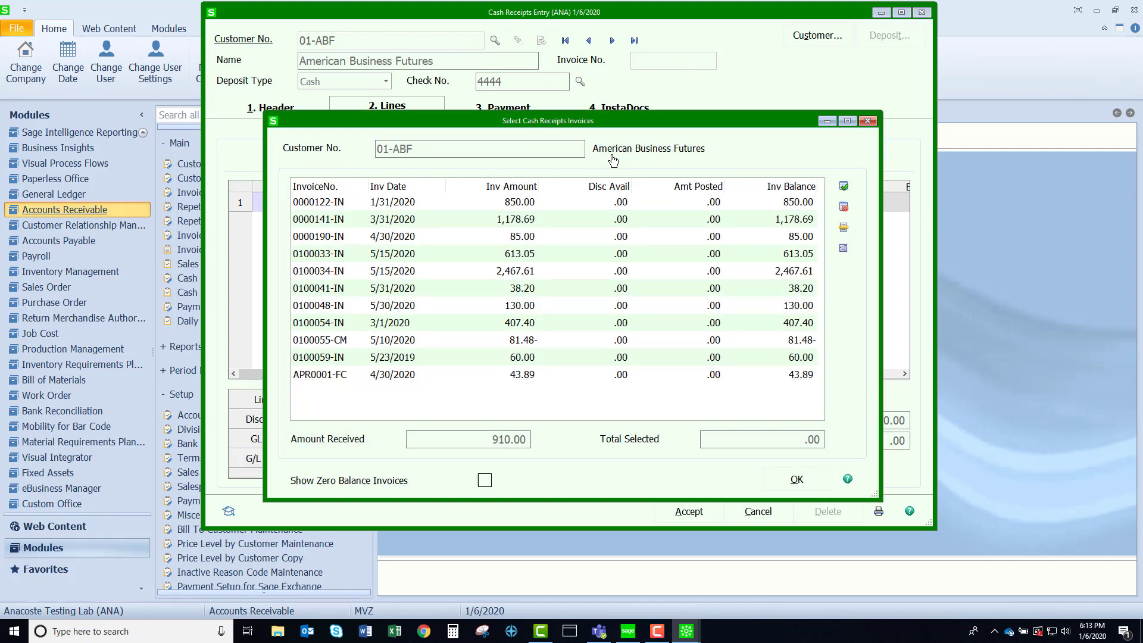
- Apply the receipt to invoices 0000122-IN (850.00) and 0100059-IN (60.00), totaling 910.00
click(337, 203)
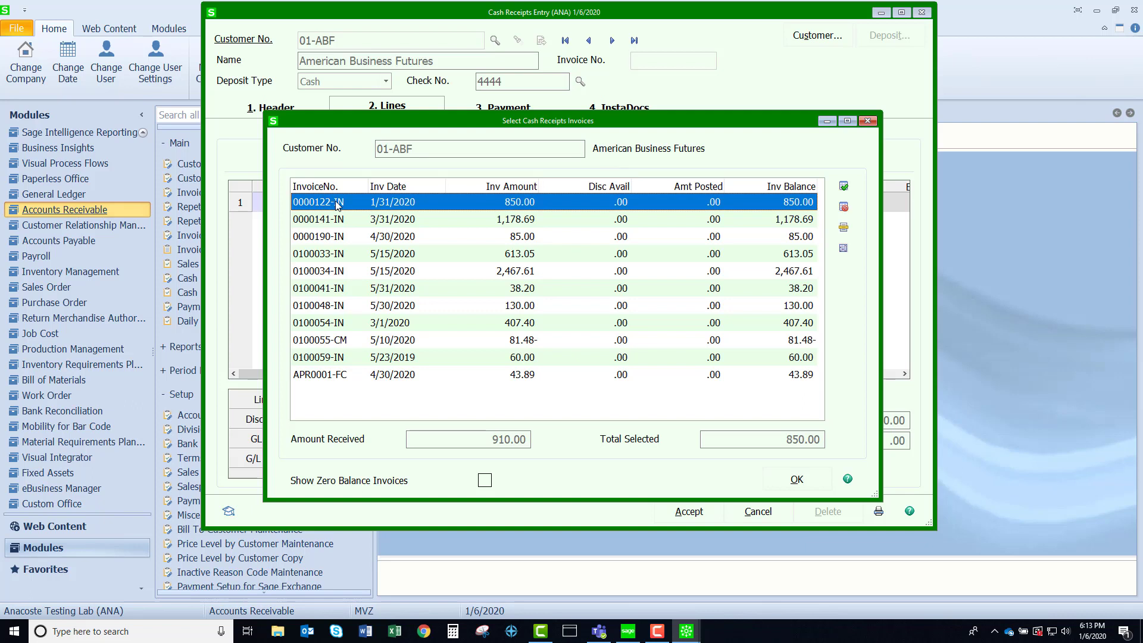
click(353, 359)
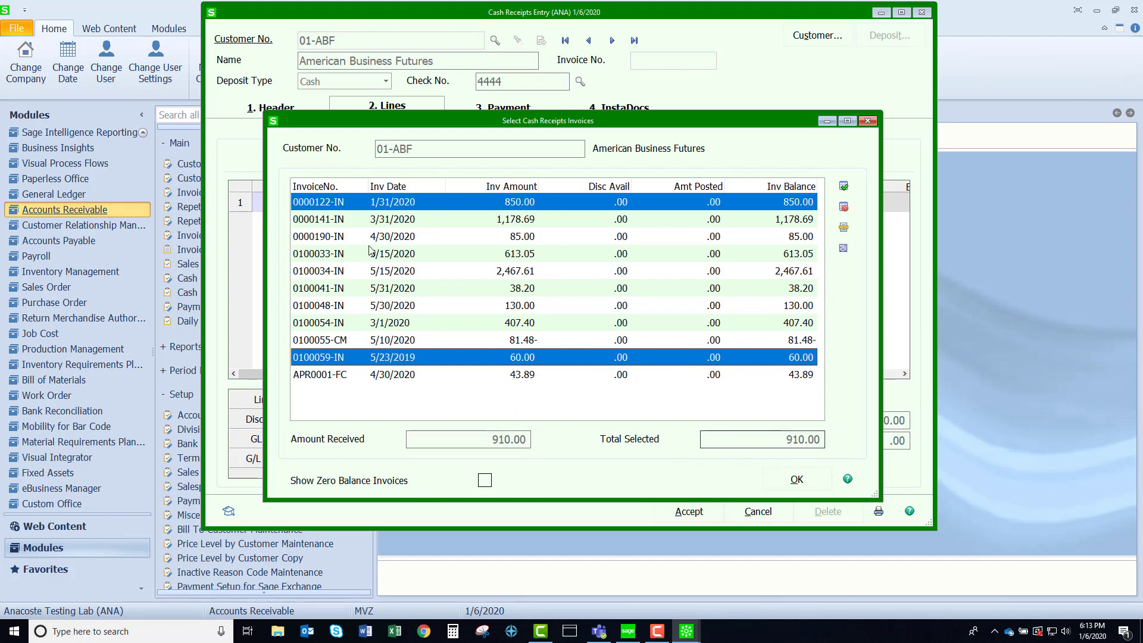
click(350, 204)
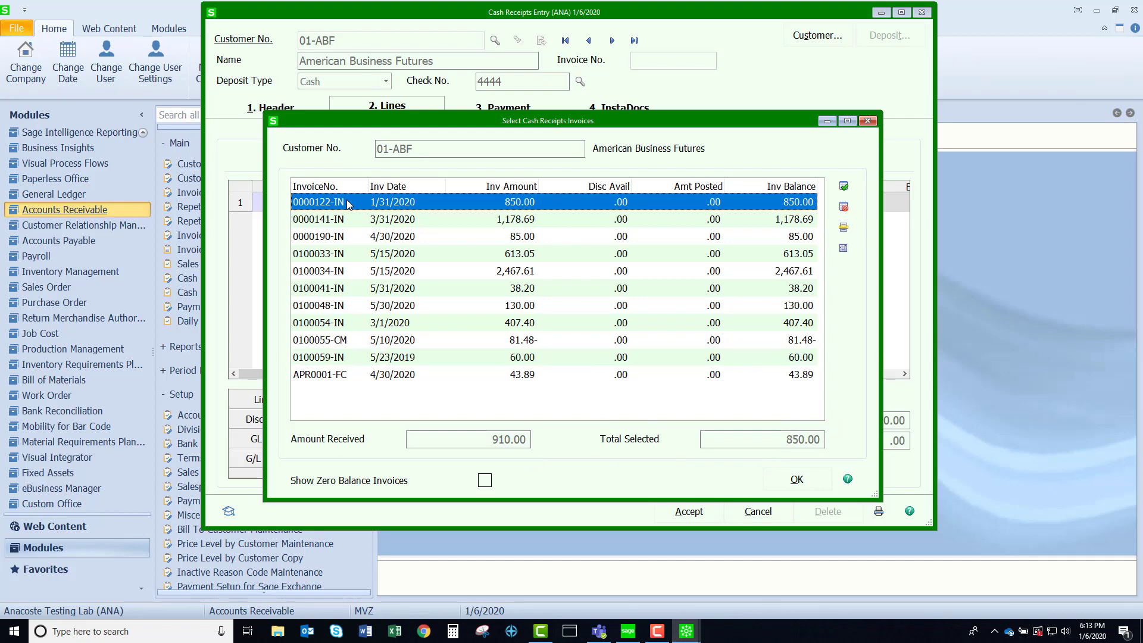
shift+click(355, 359)
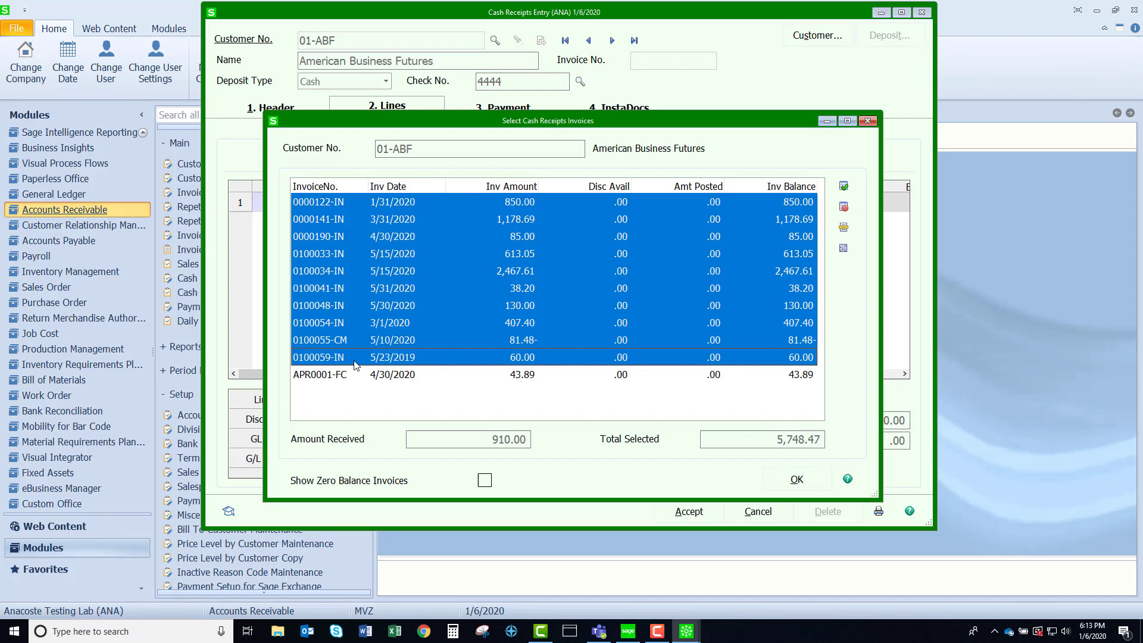
click(843, 207)
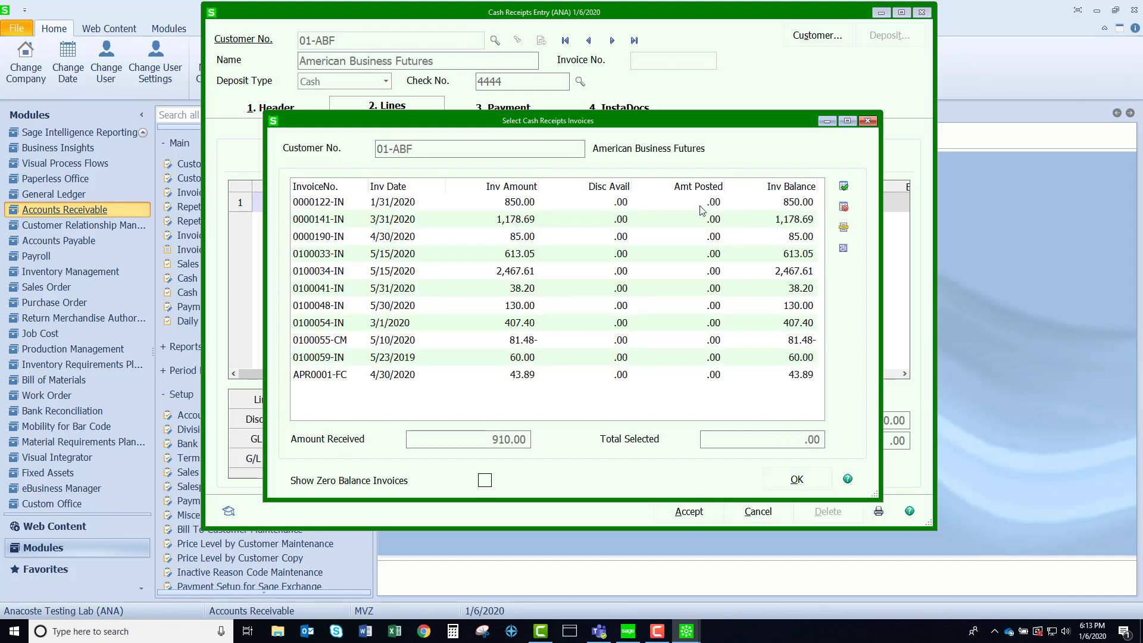
click(844, 187)
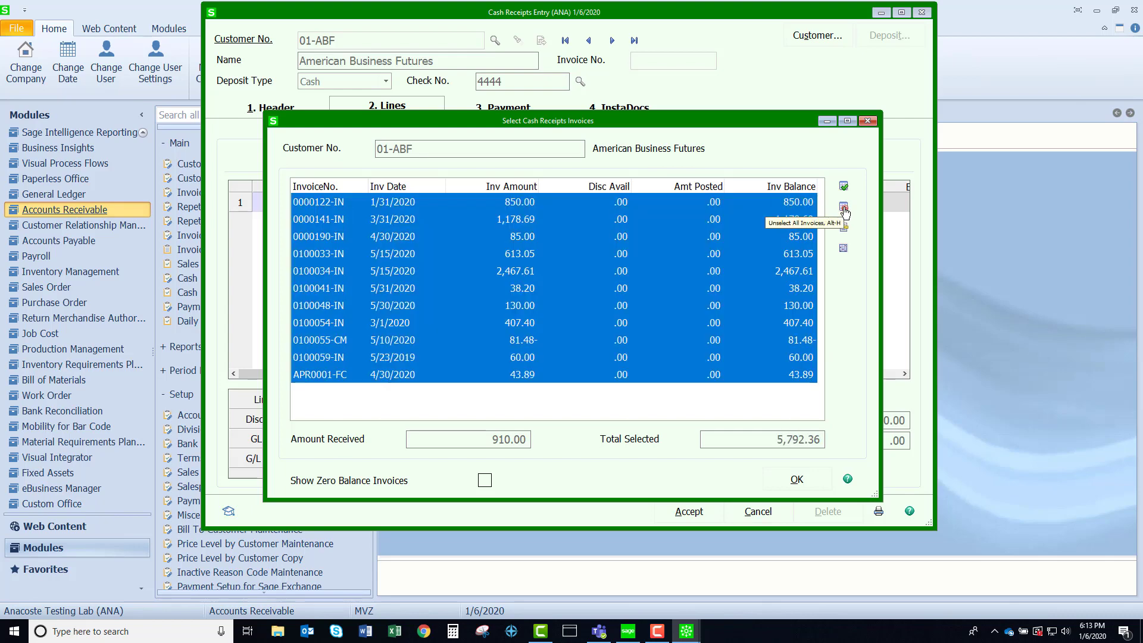
click(843, 207)
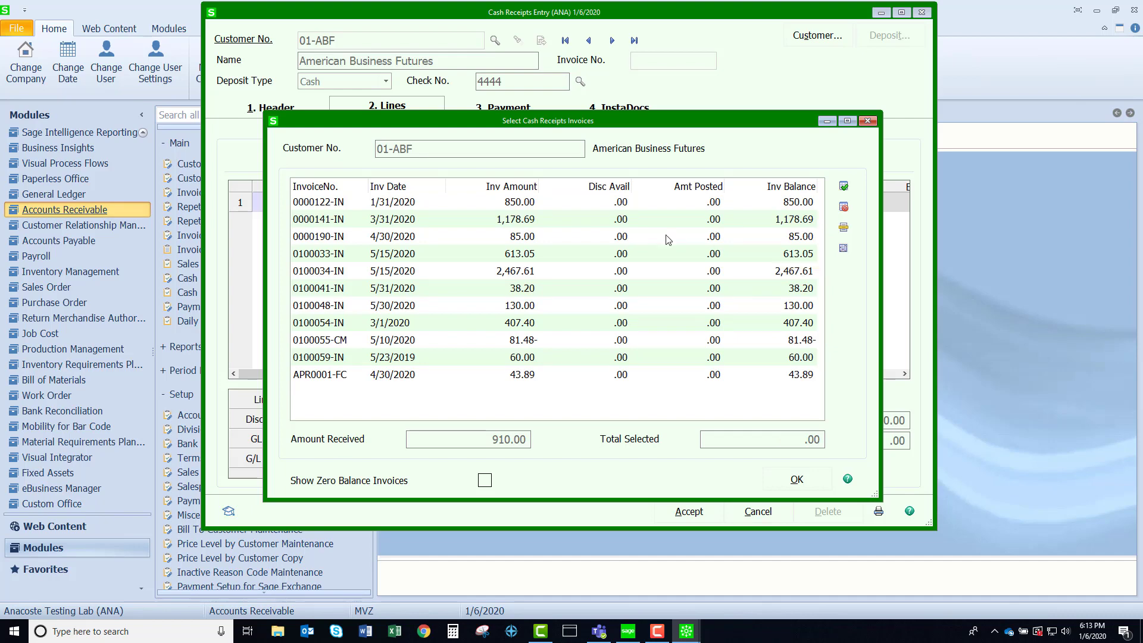
click(326, 206)
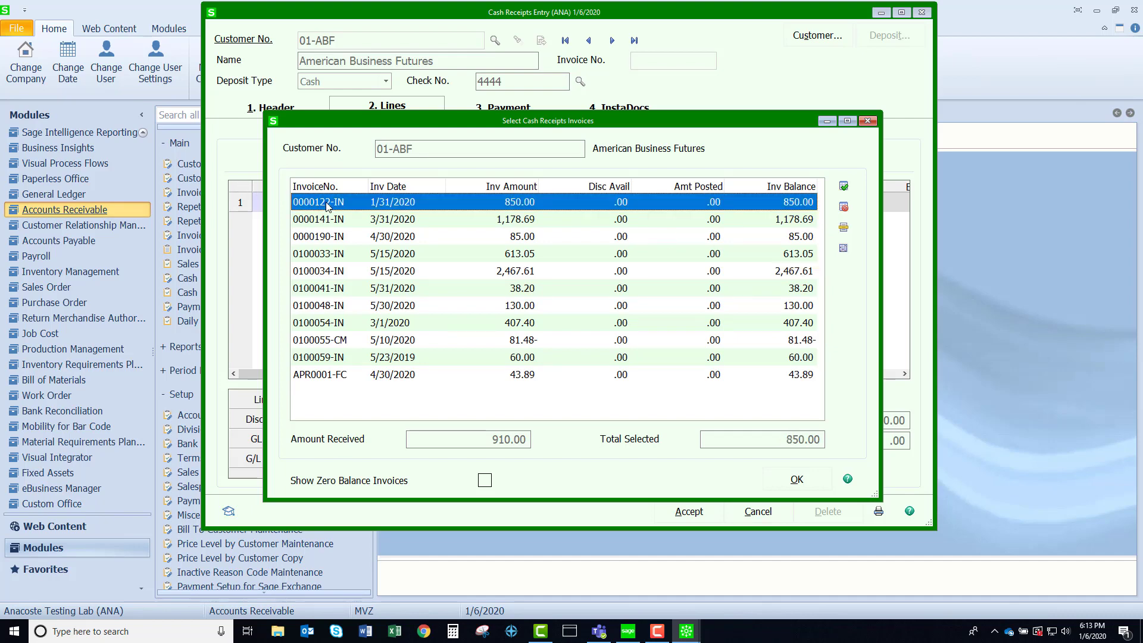
ctrl+click(320, 360)
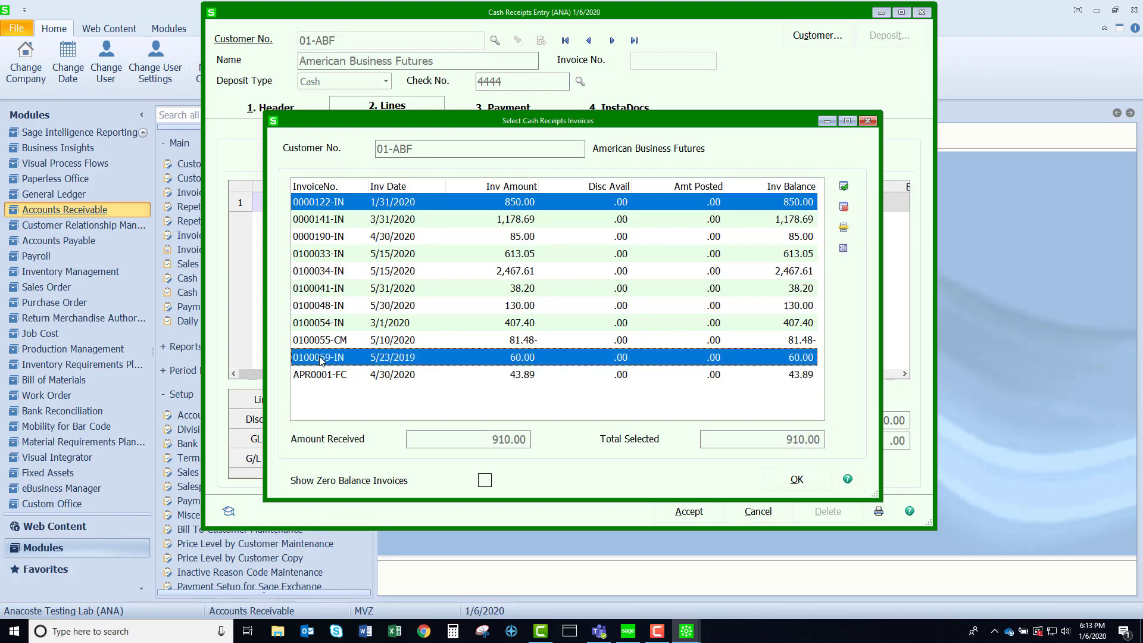
click(795, 481)
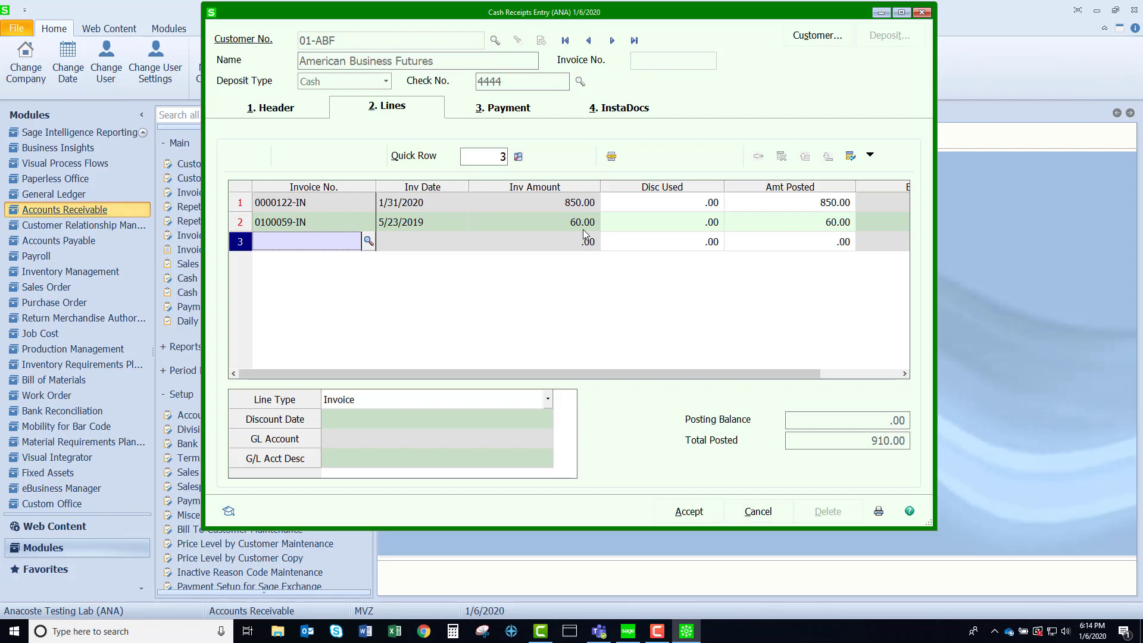
- Save the American Business Futures receipt and start a new receipt for customer CASH
click(689, 511)
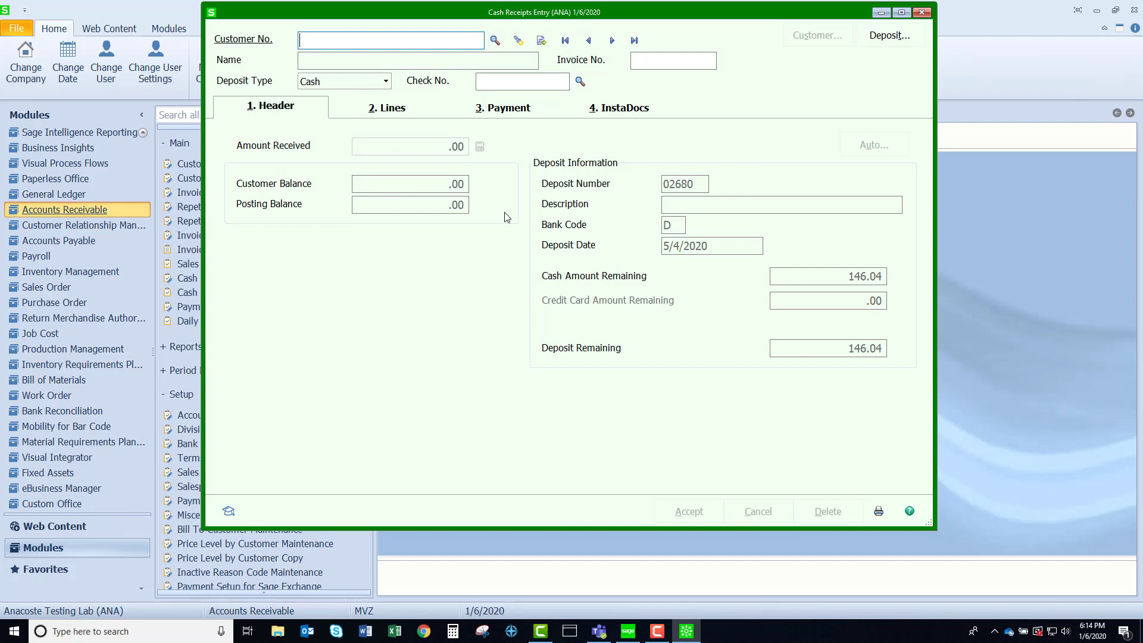
text(CASH)
key(Tab)
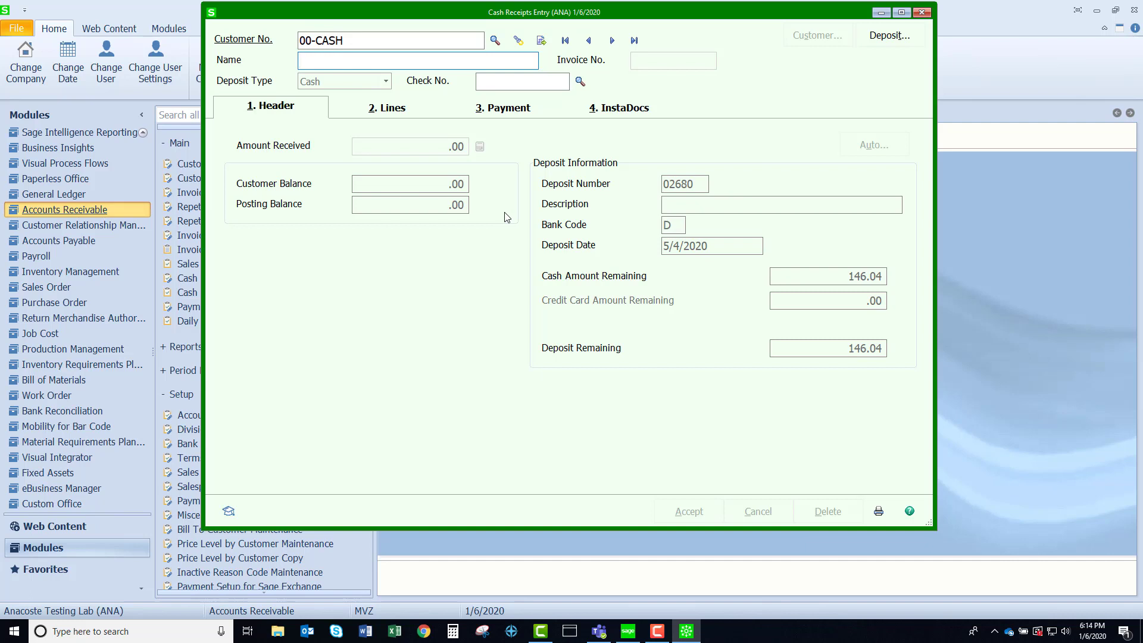
- Enter name Home Depot Rebate, check 45444 and amount received 90.00
text(Home Depot Rebate)
key(Tab)
text(45444)
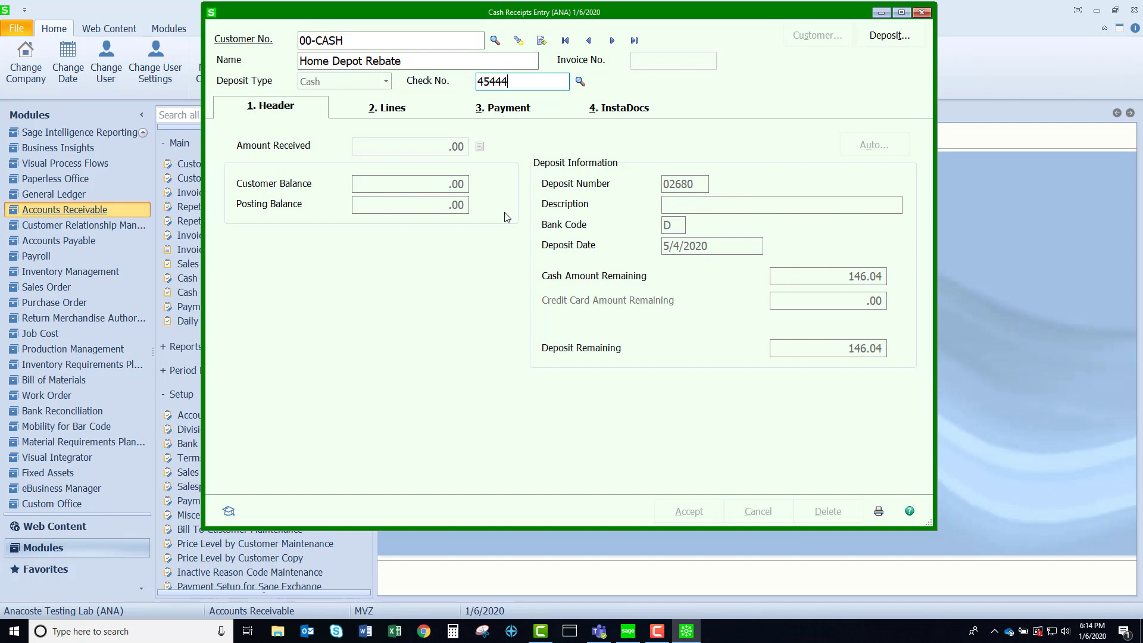
key(Tab)
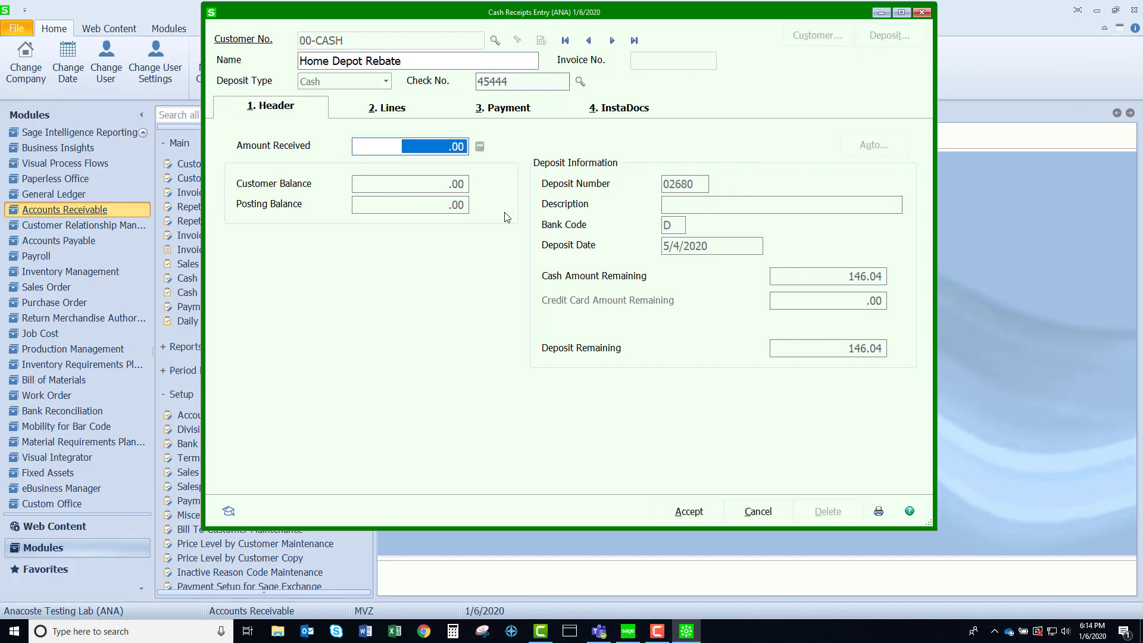
text(90)
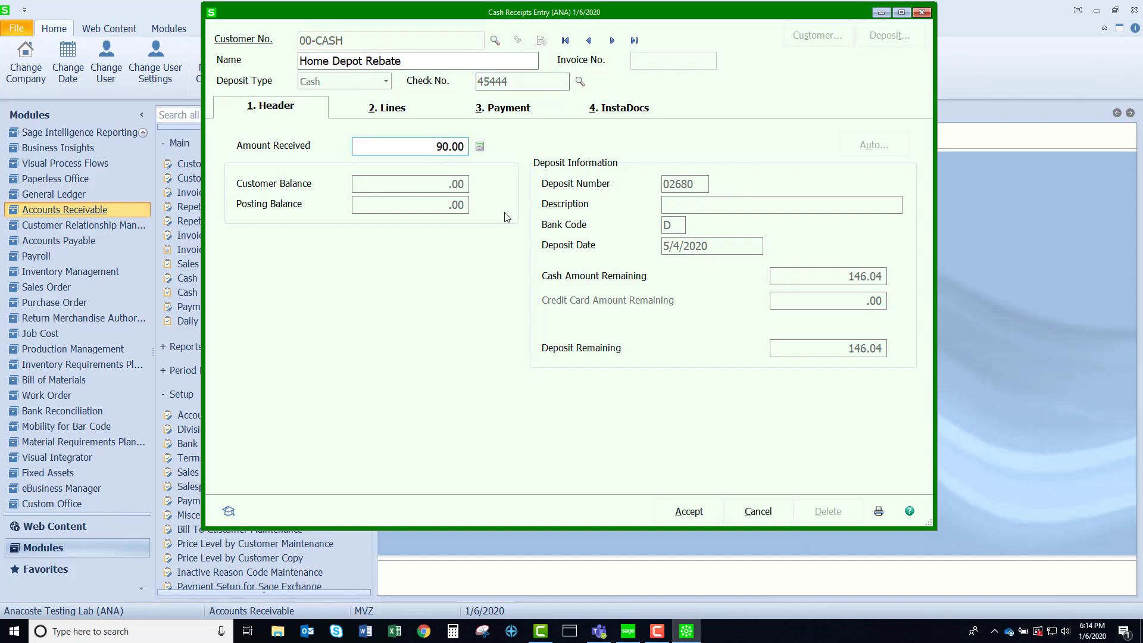
key(Tab)
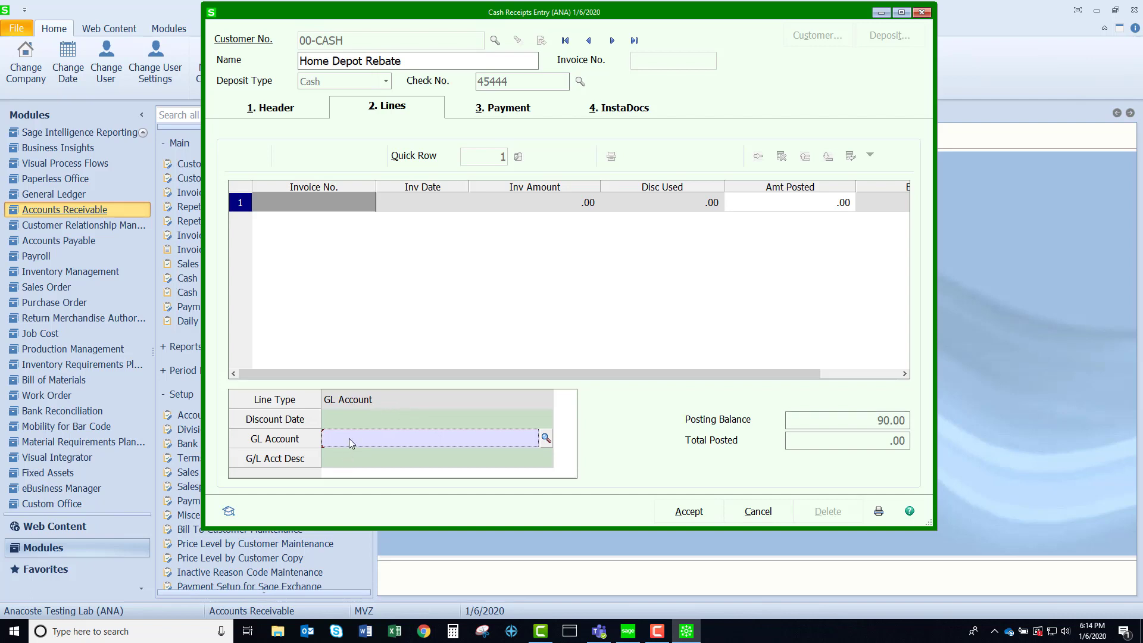
text(7600)
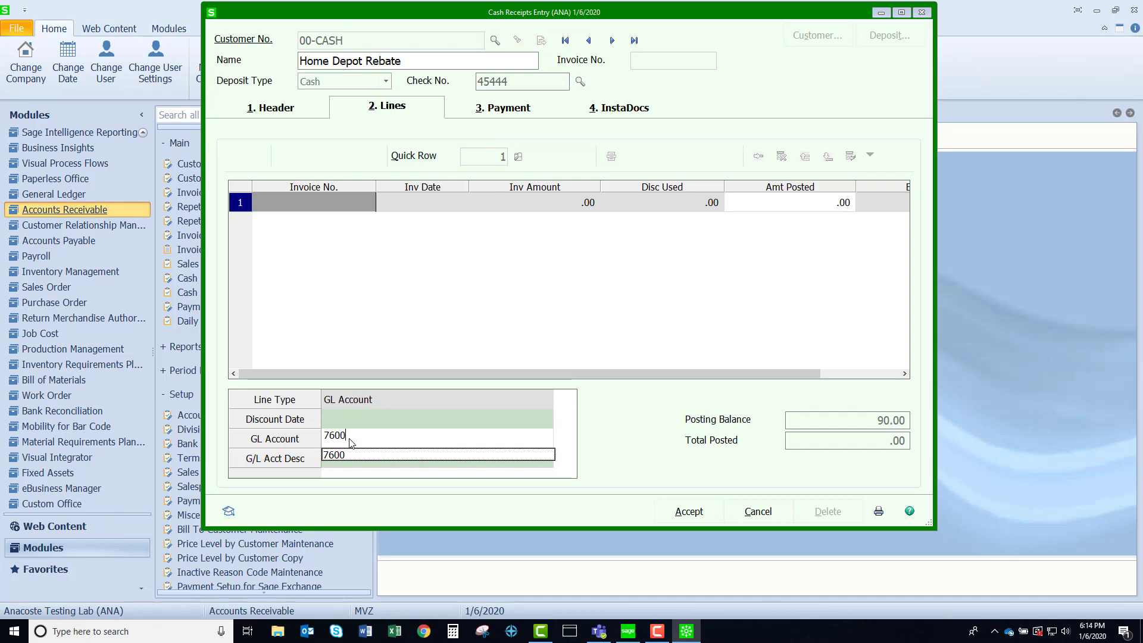
key(Tab)
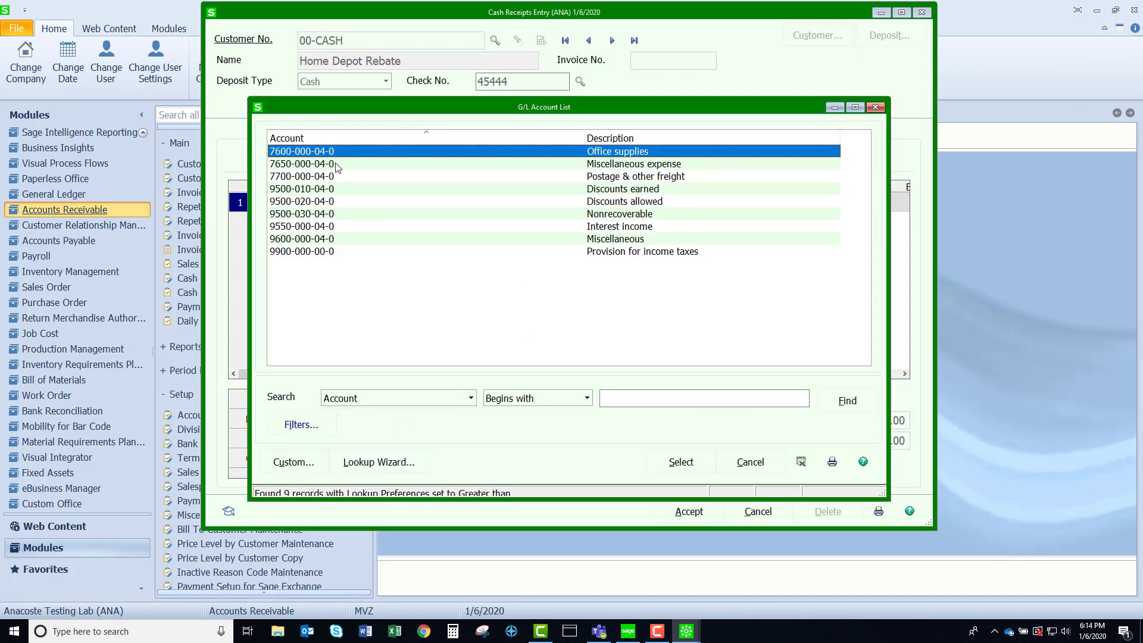
click(337, 167)
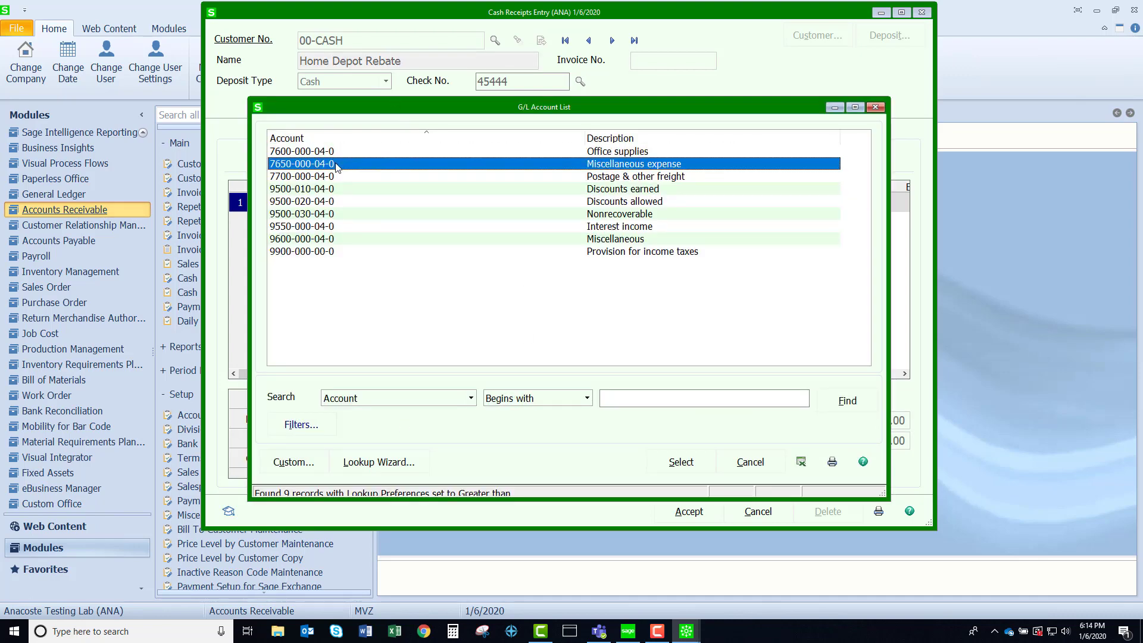
double_click(337, 167)
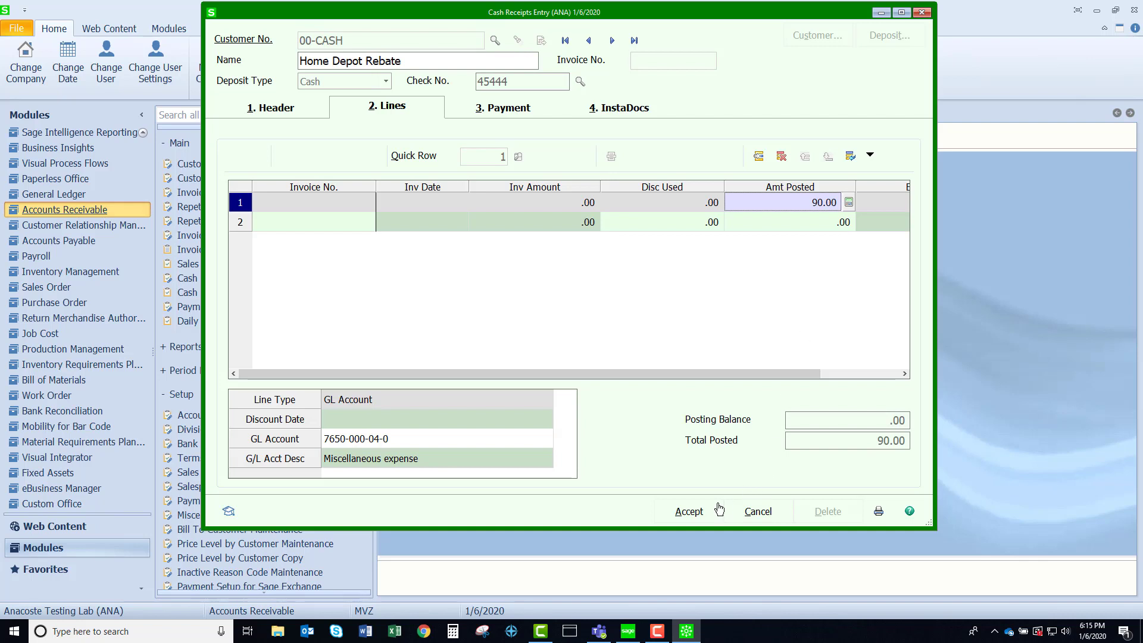
- Save the rebate receipt, then enter Avnet's check 9998 for 56.04 using invoice 100060
click(689, 514)
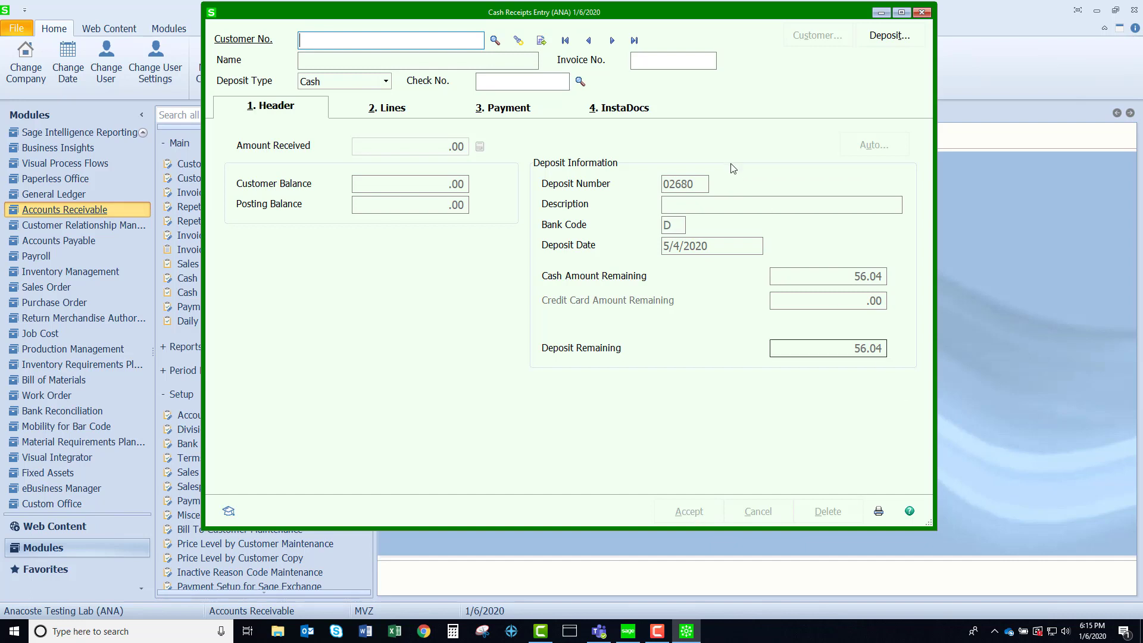
click(662, 62)
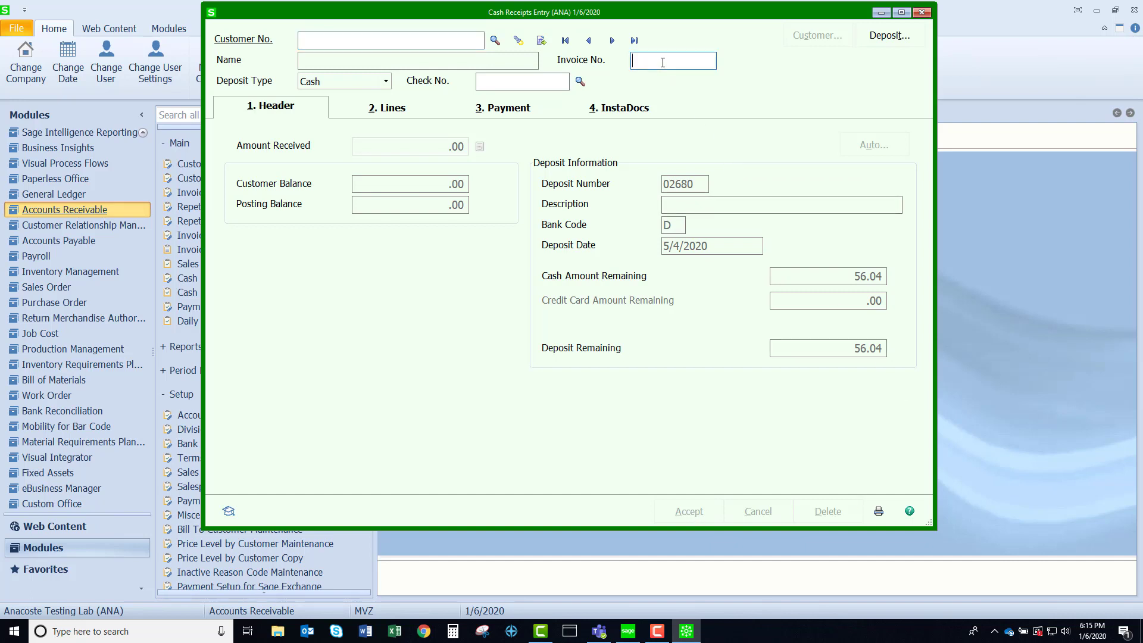
text(100060)
key(Tab)
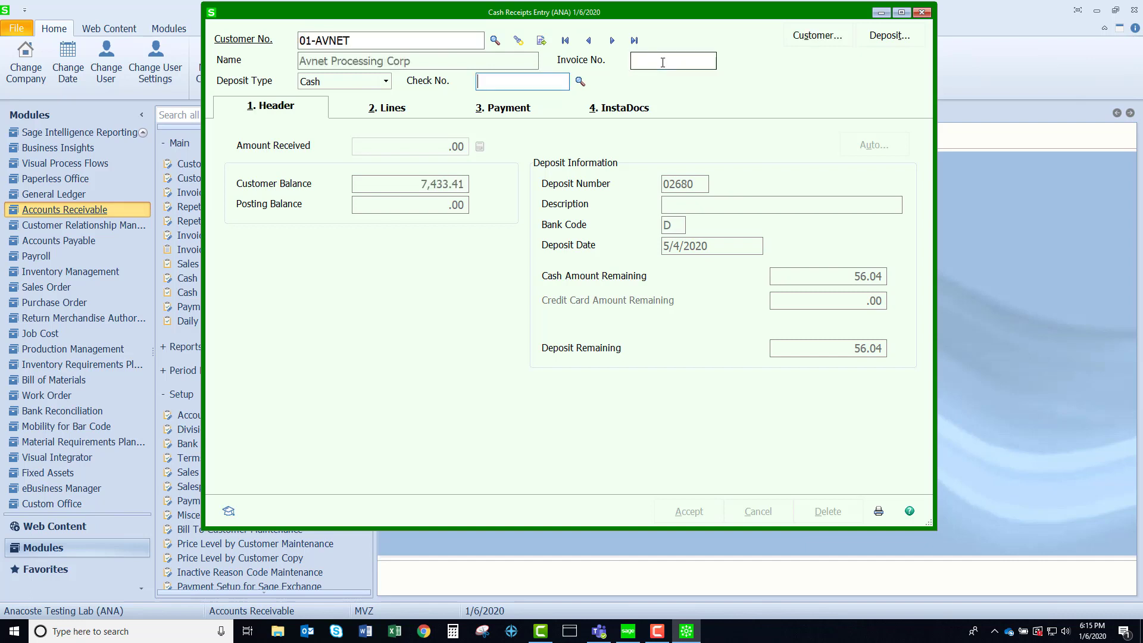
text(9998)
key(Tab)
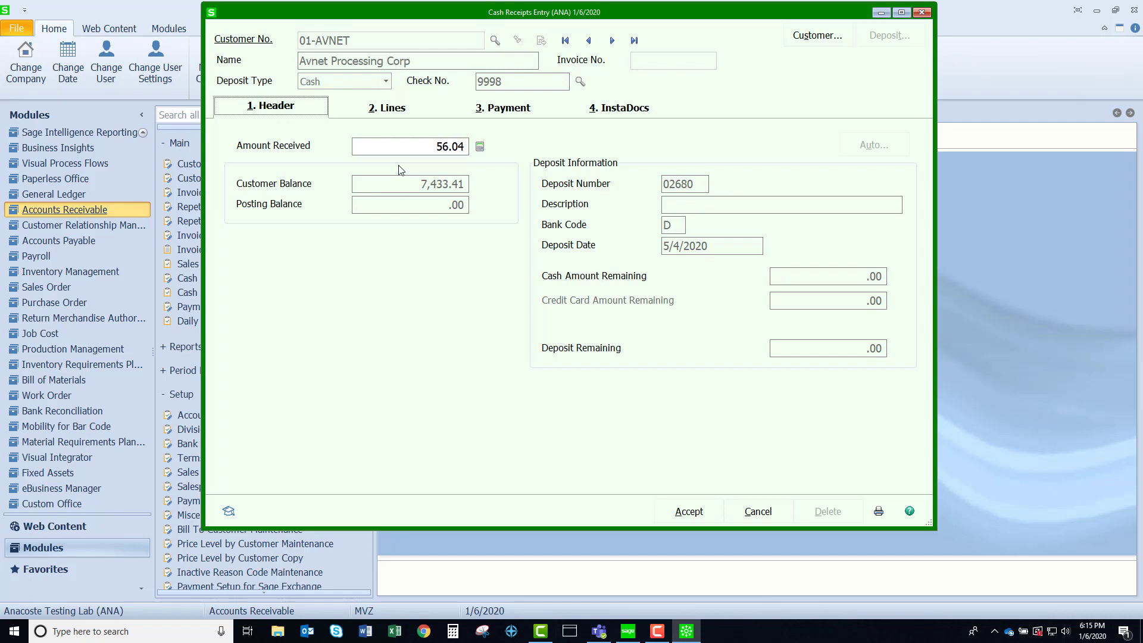
- Confirm invoice 0100060-IN carries the 56.04 and save the Avnet receipt
click(394, 111)
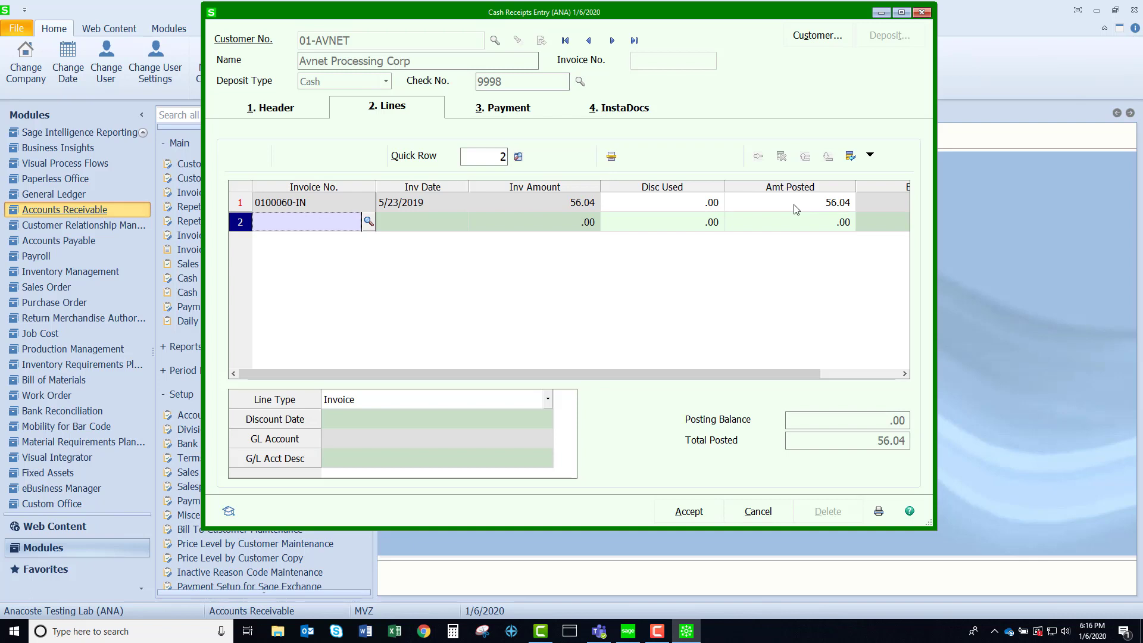
click(685, 518)
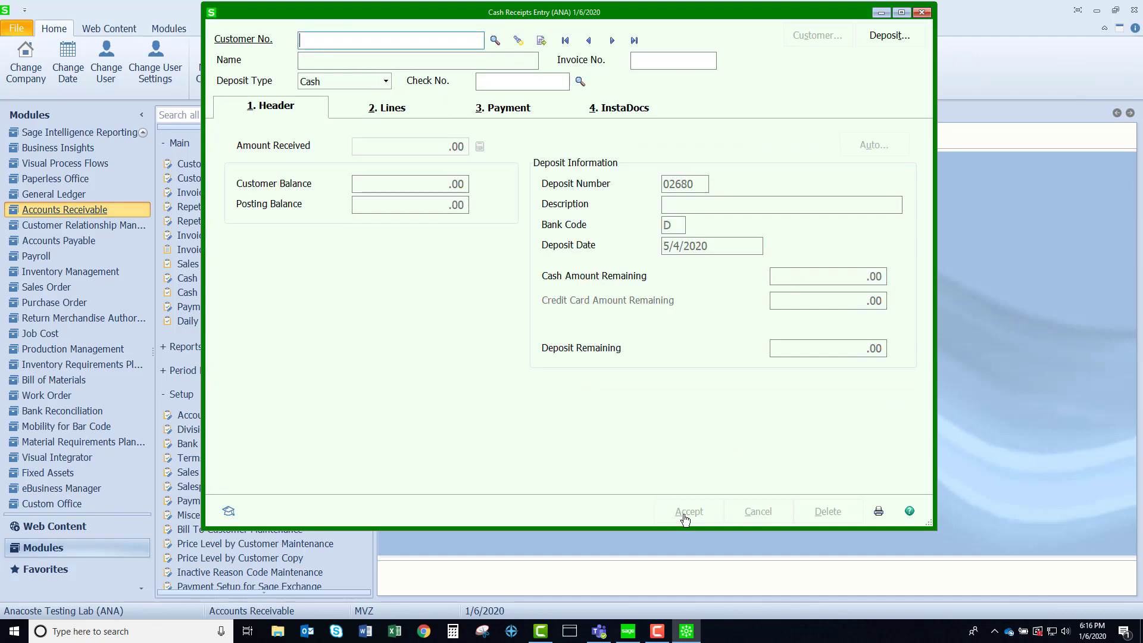
- Print the Cash Receipts Journal for deposit 02680 to PDF
click(878, 513)
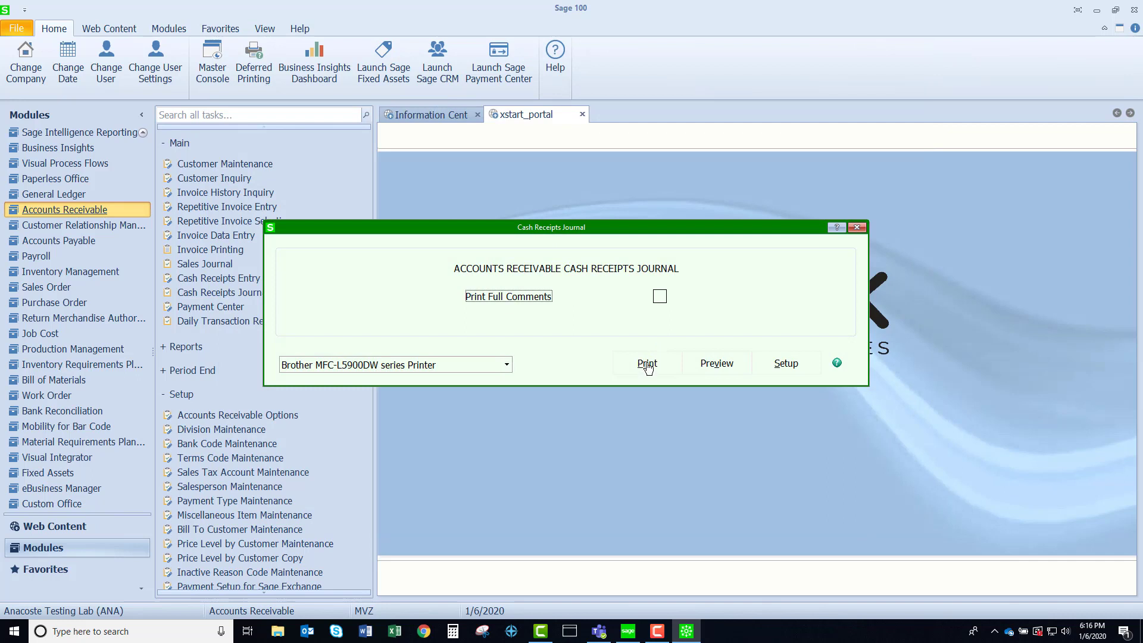
click(647, 366)
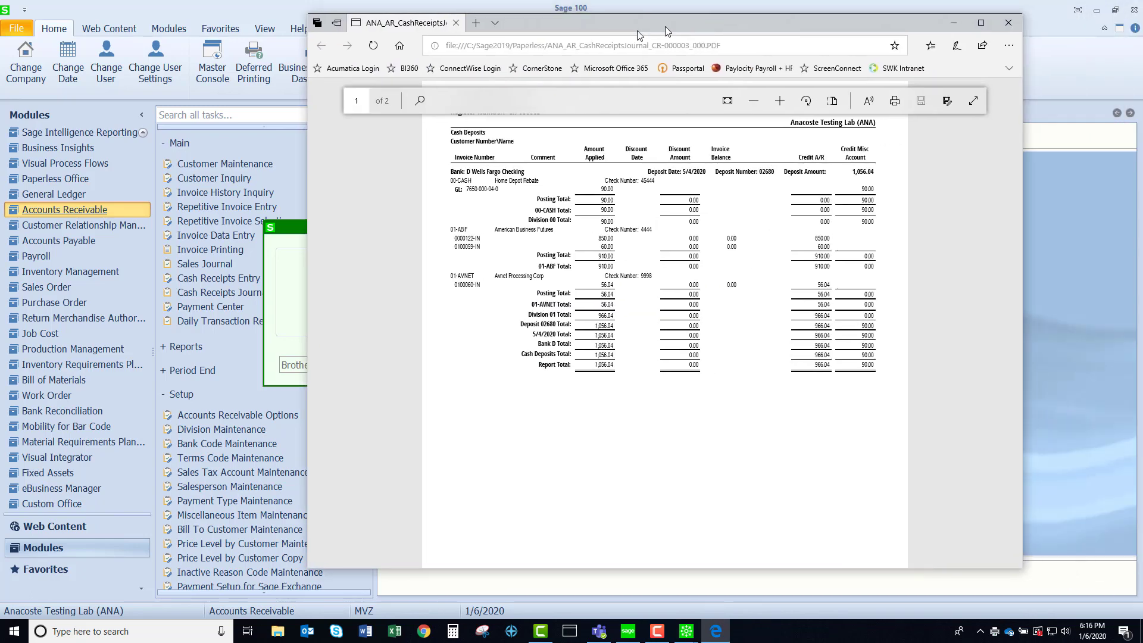
- Reposition the Cash Receipts Journal PDF to review register CR-000003's 1,056.04 deposit total
drag(666, 26, 588, 27)
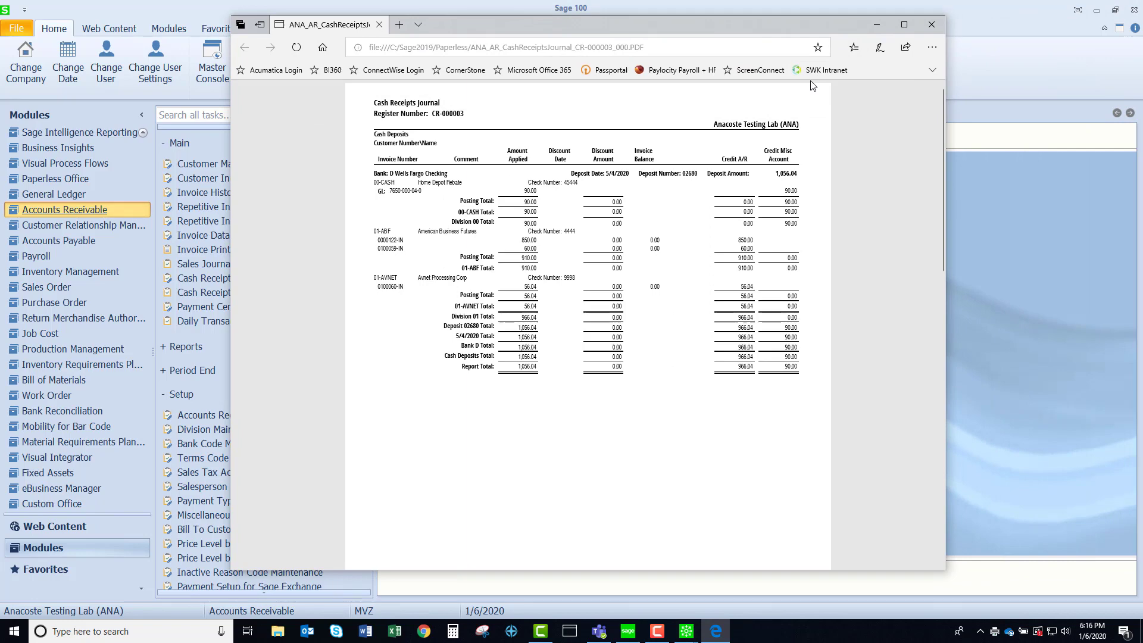
- Close the journal PDF and confirm the Cash Receipts Journal update to post the three receipts
click(930, 26)
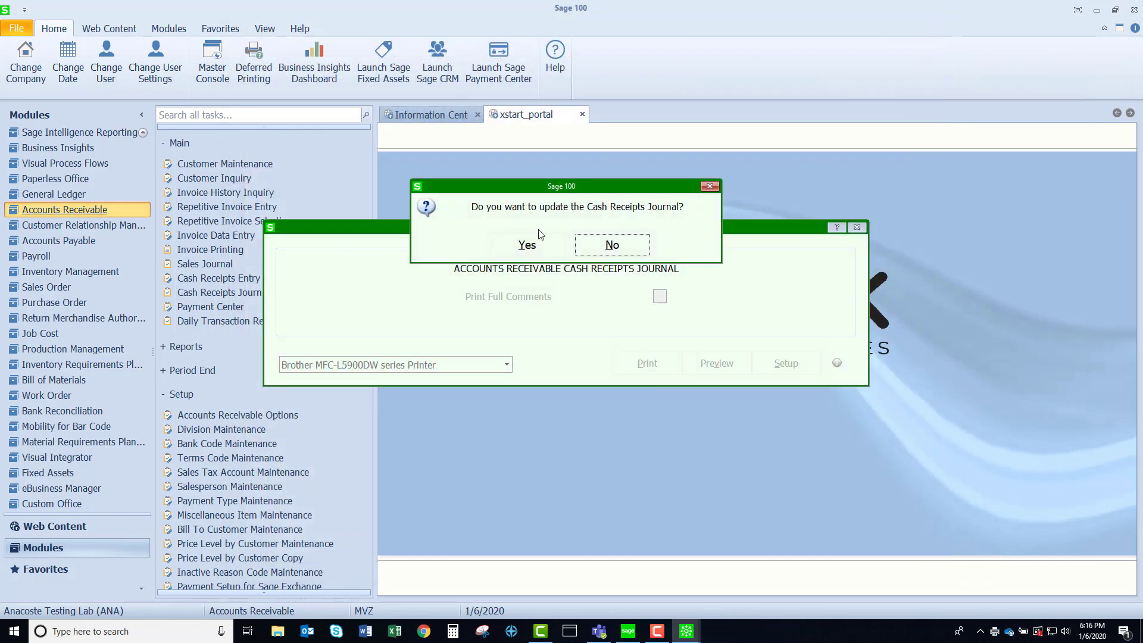
click(524, 247)
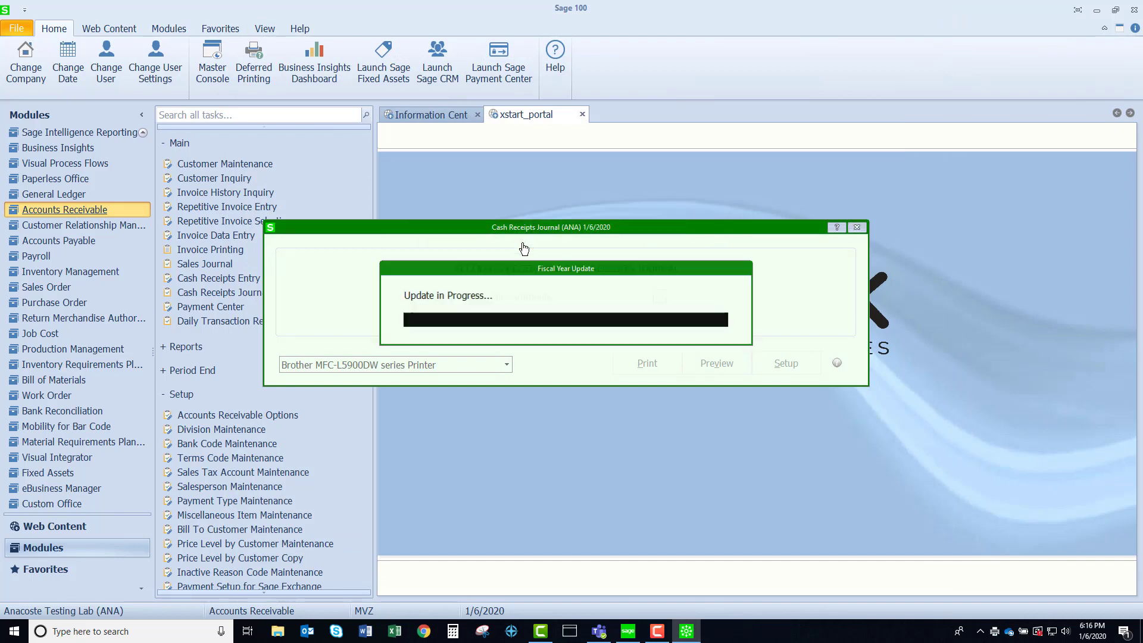